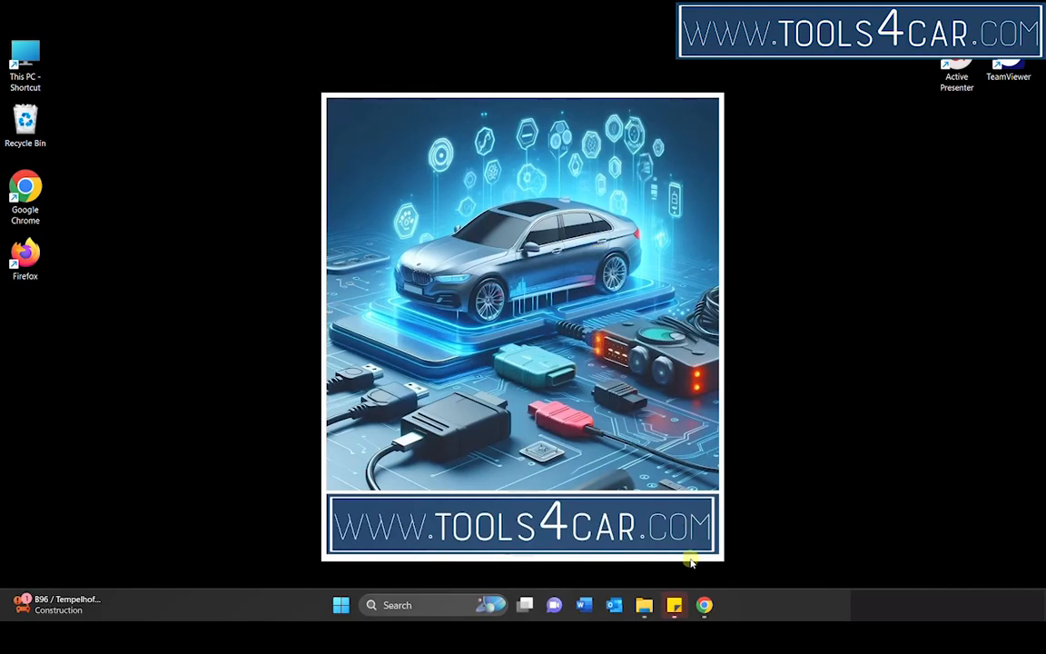
Step: In Chrome, search Google for "winrar lab" and download WinRAR x64 (64 bit) 7.00 beta 3 from the RARLAB downloads page
click(704, 606)
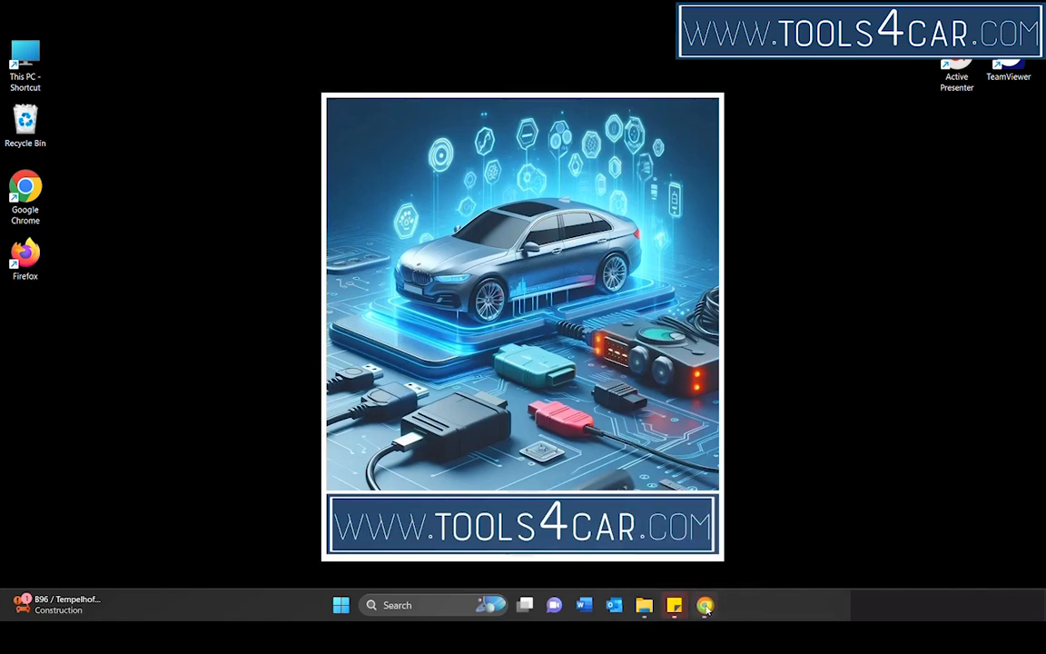
text(lab)
key(Return)
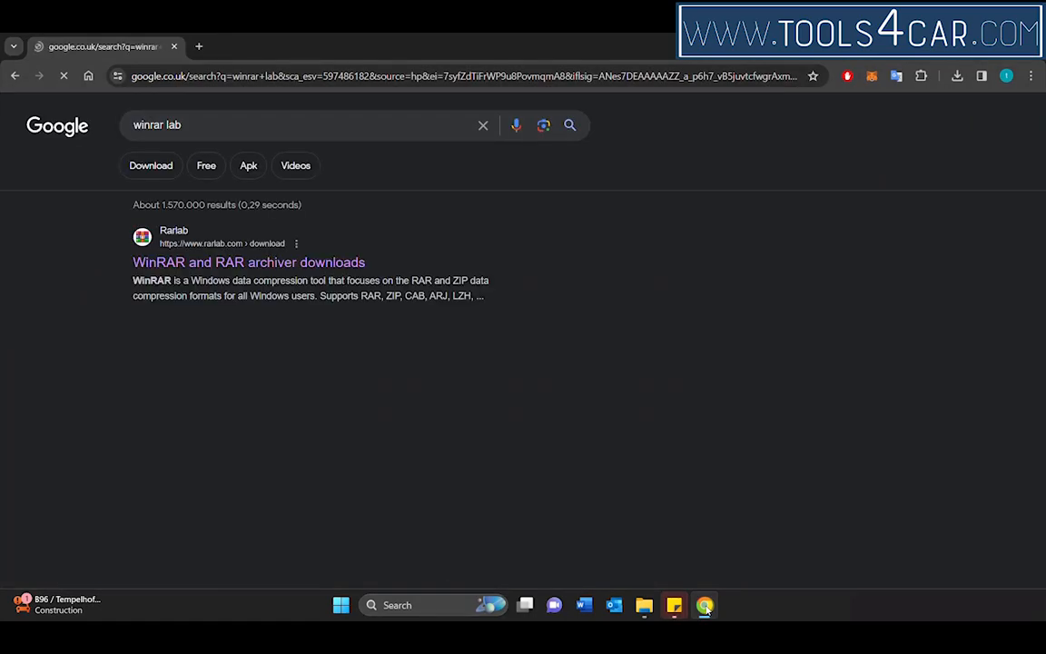
click(321, 264)
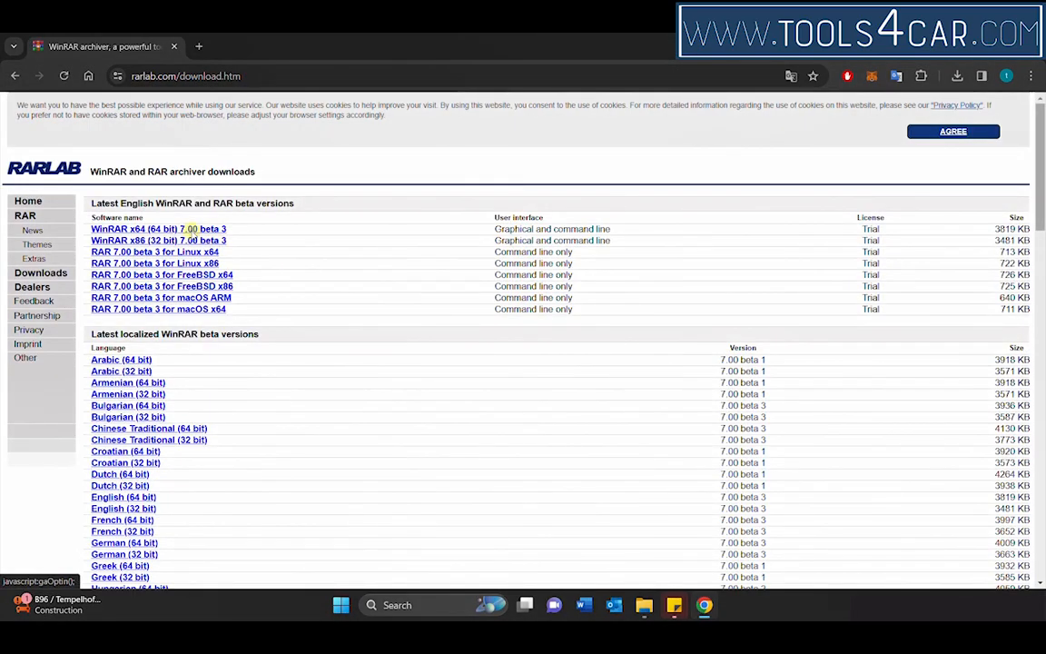
click(175, 229)
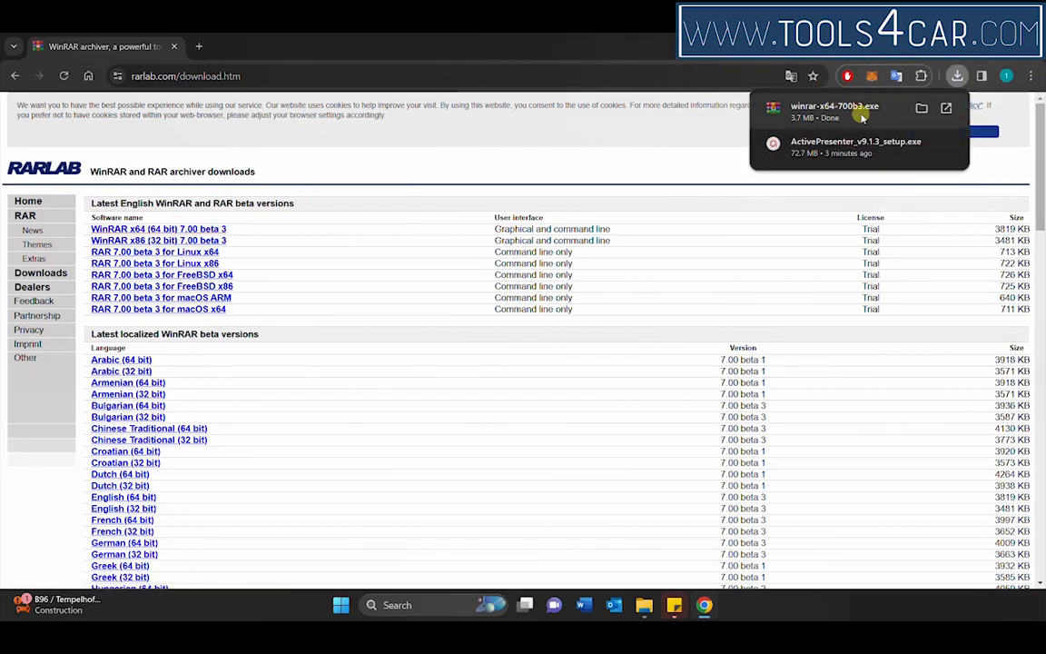
Step: Run the downloaded winrar-x64-700b3.exe and install WinRAR with the default destination folder and setup options
click(874, 110)
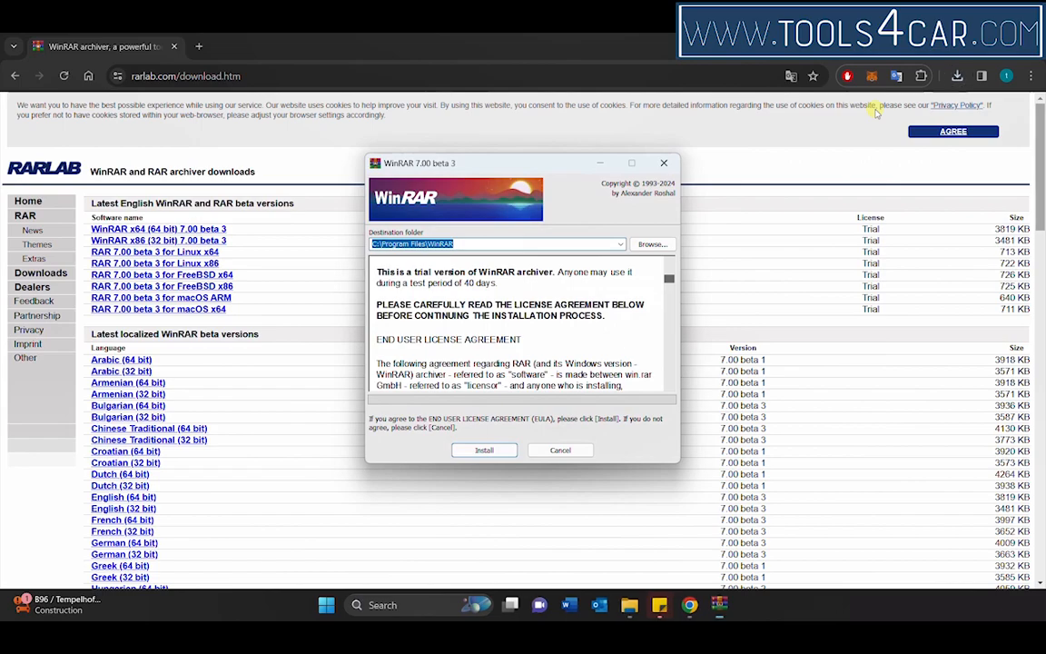
click(484, 450)
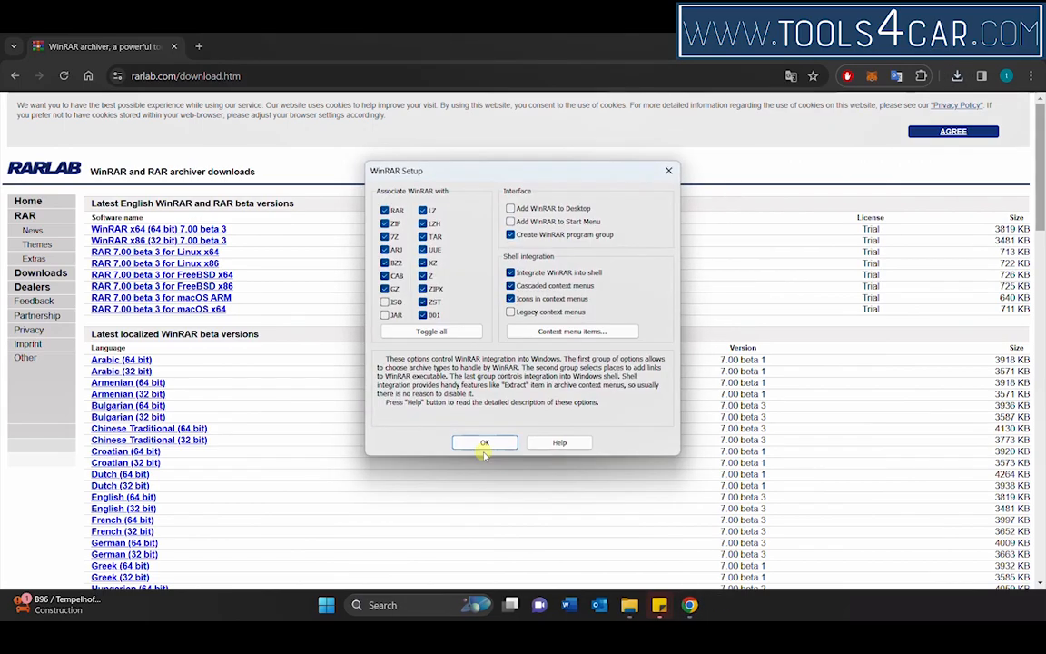
click(488, 443)
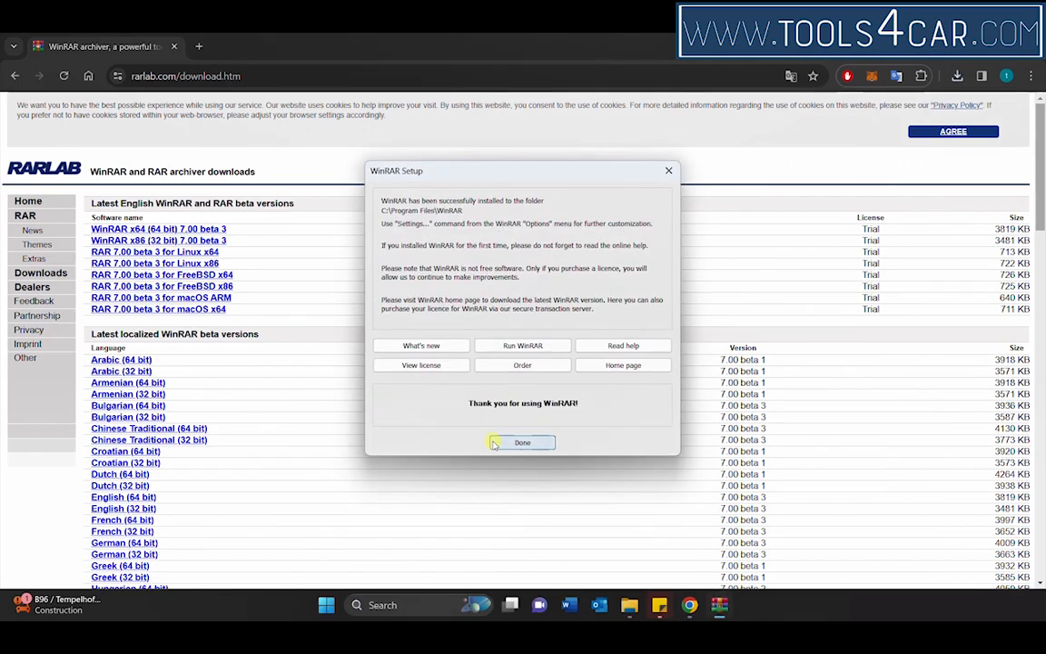
click(506, 443)
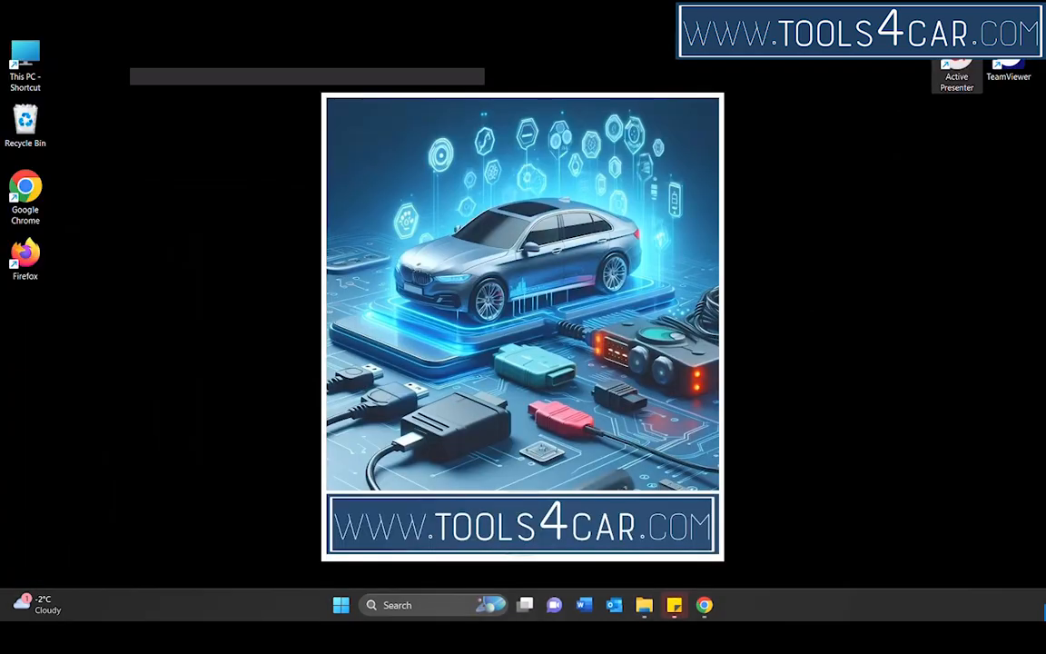
Step: Create a new folder on the desktop named "JLR 131 VMware"
right_click(229, 154)
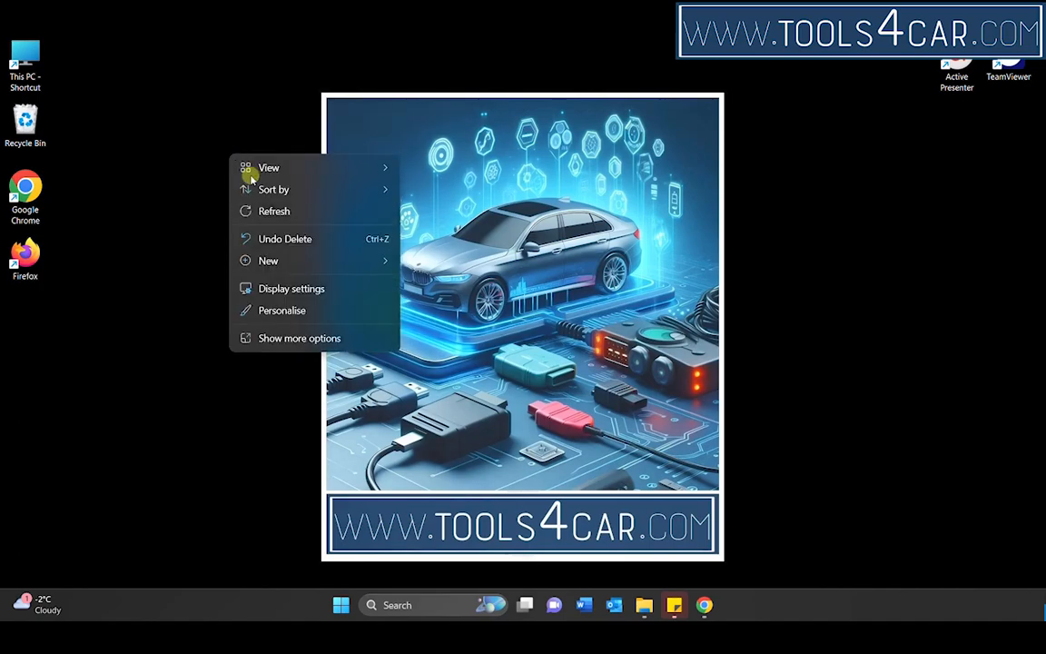
mouse_move(299, 261)
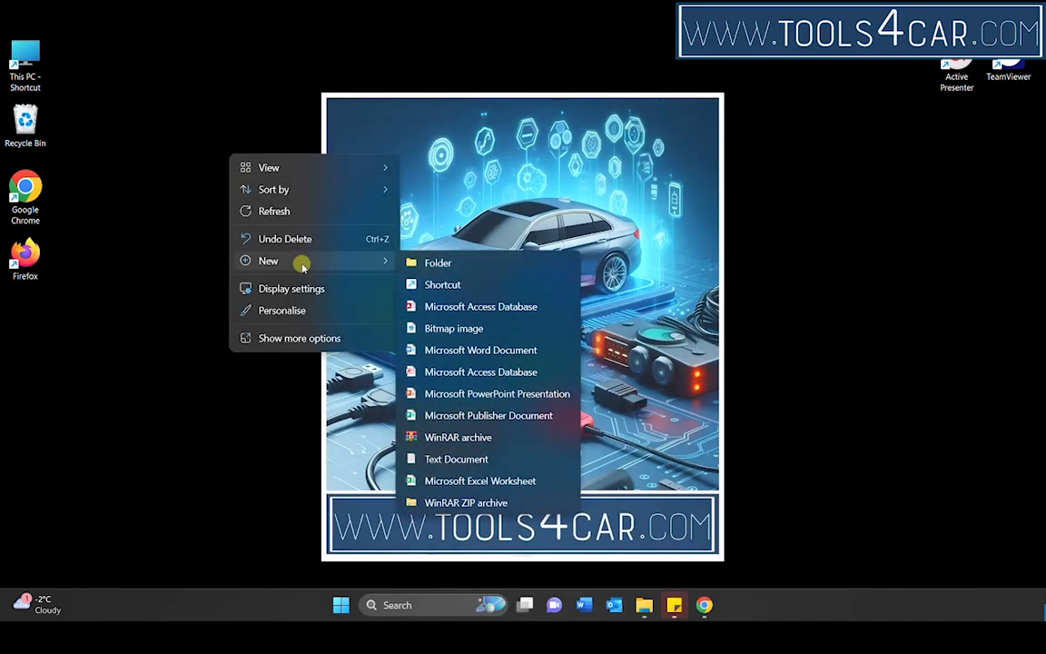
click(479, 266)
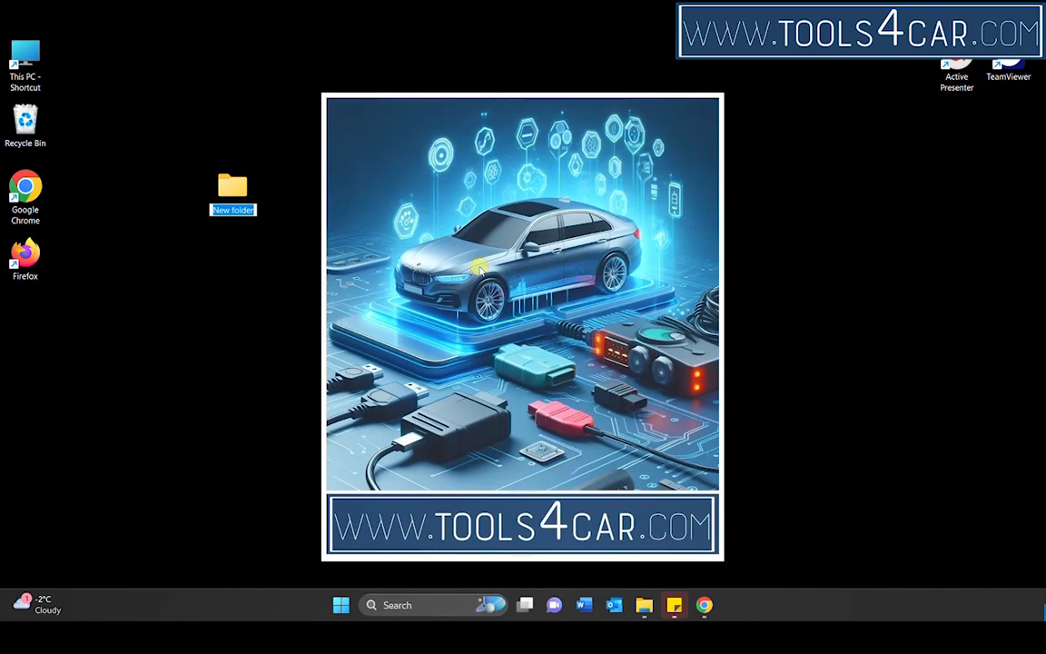
text(JLR 131 VMware)
click(242, 267)
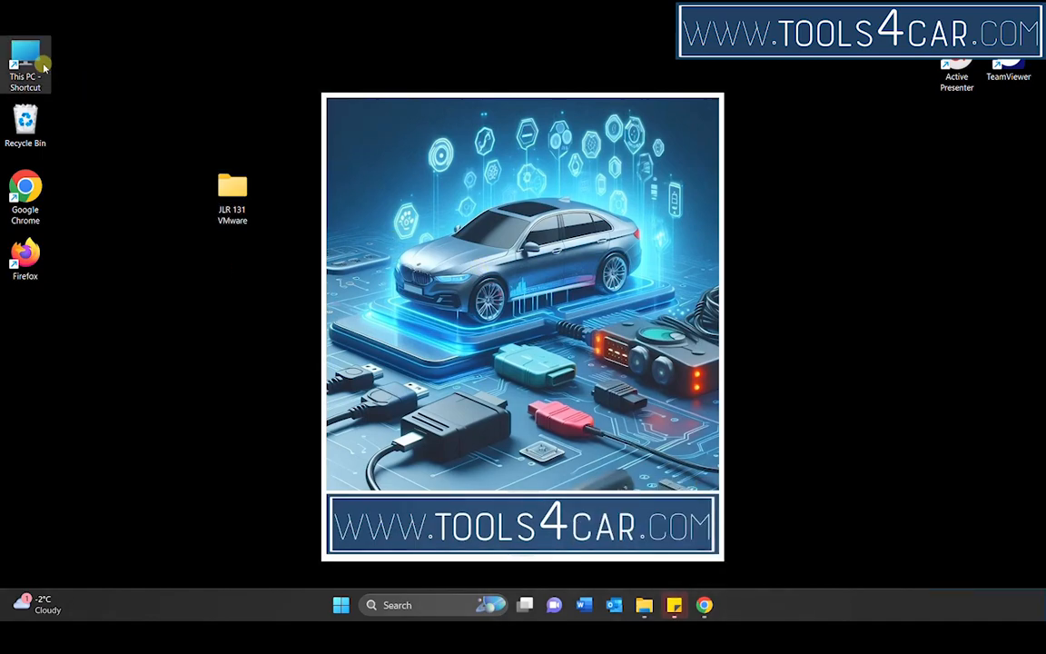
Step: Open the Downloads folder in File Explorer and select the four JLR 131 Vmware archive parts
double_click(42, 66)
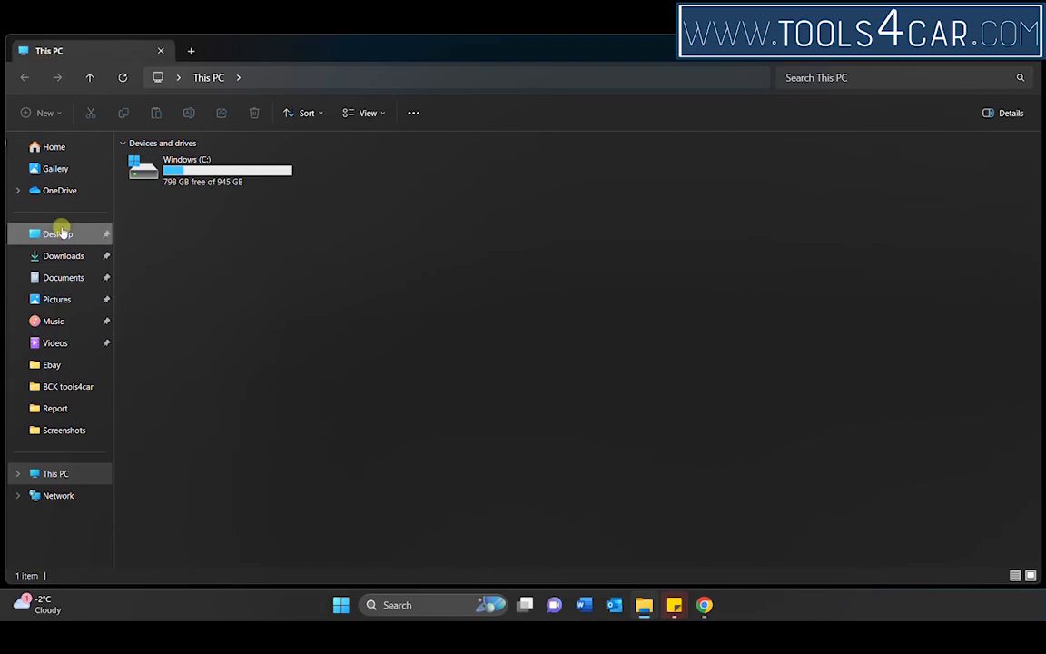
click(58, 258)
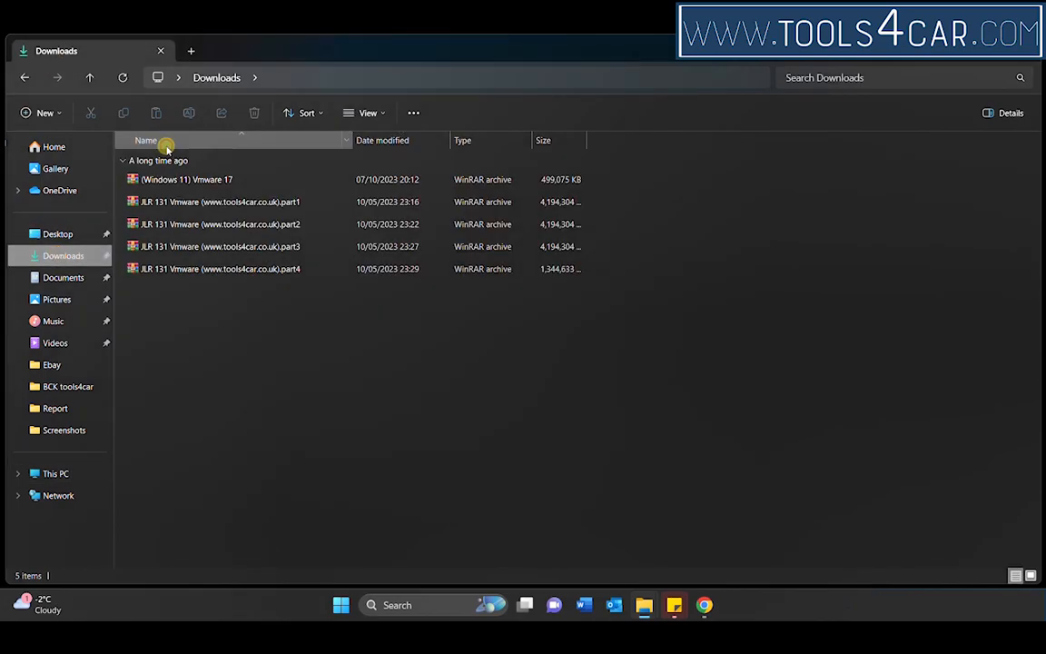
drag(270, 295, 186, 202)
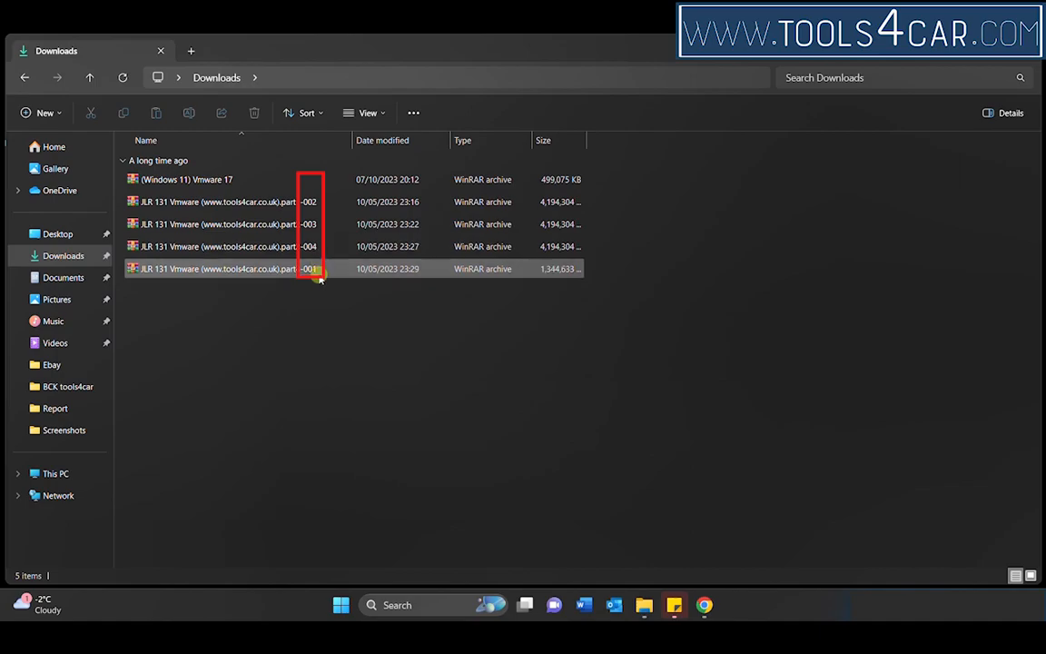
click(309, 211)
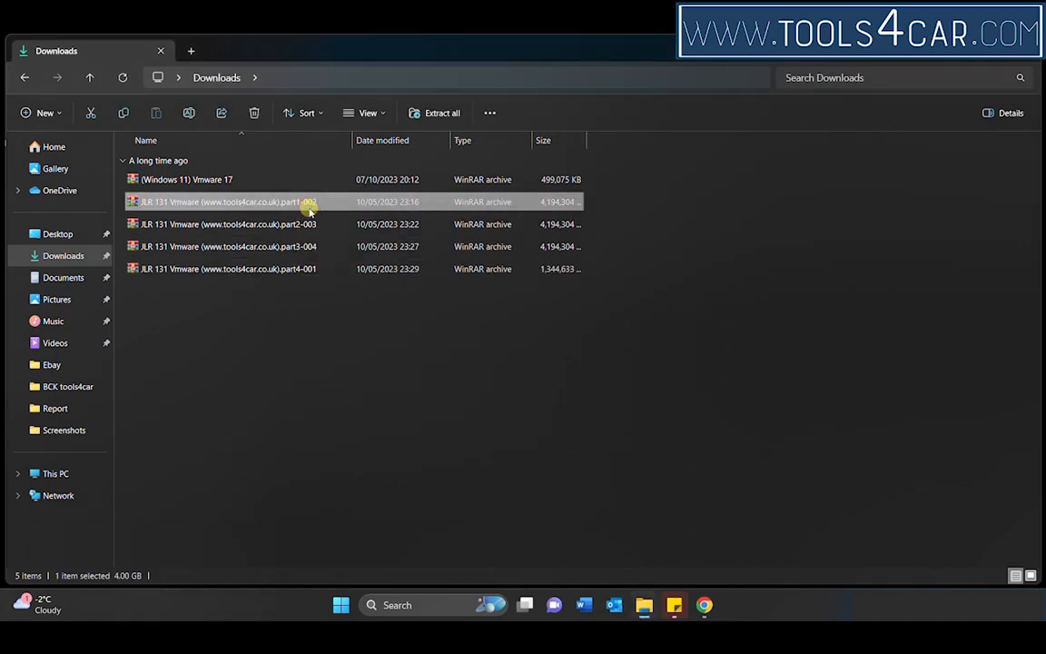
right_click(309, 211)
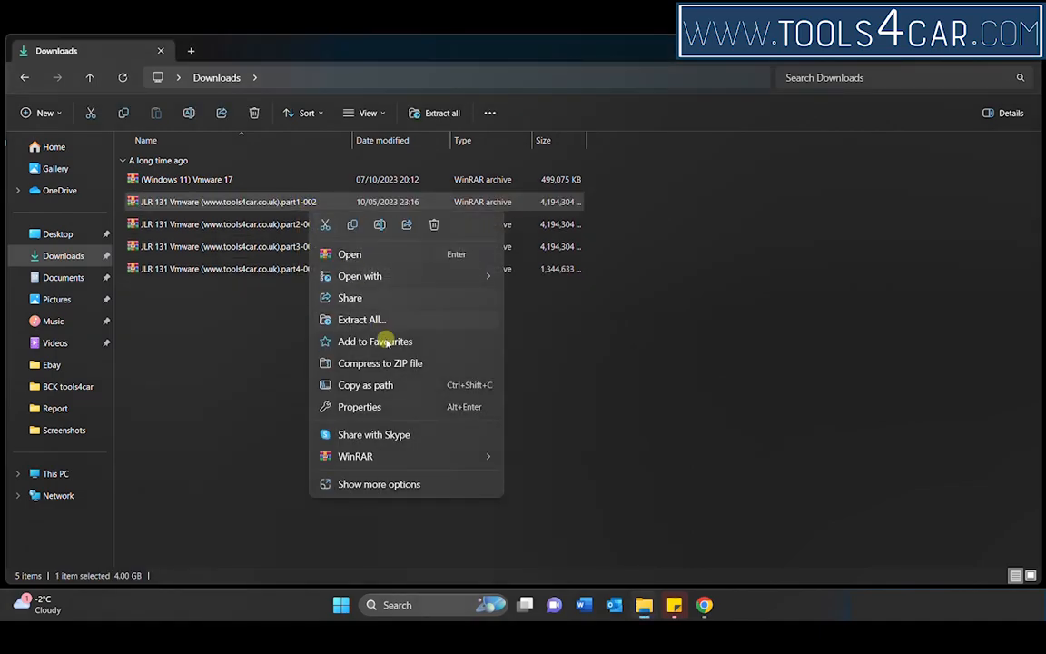
click(377, 487)
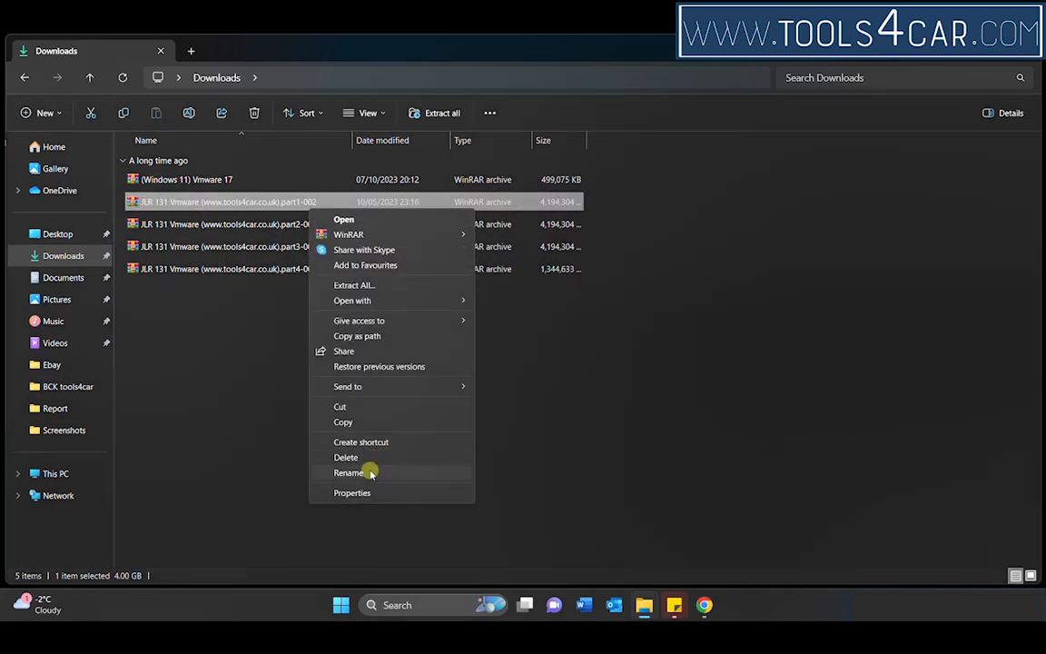
click(371, 474)
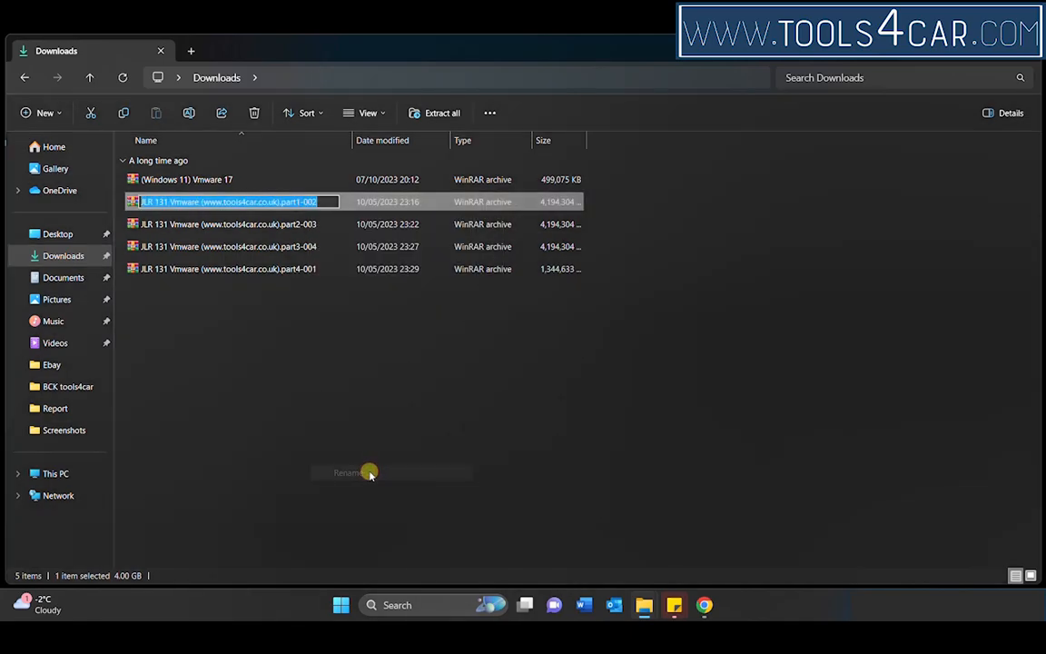
click(320, 202)
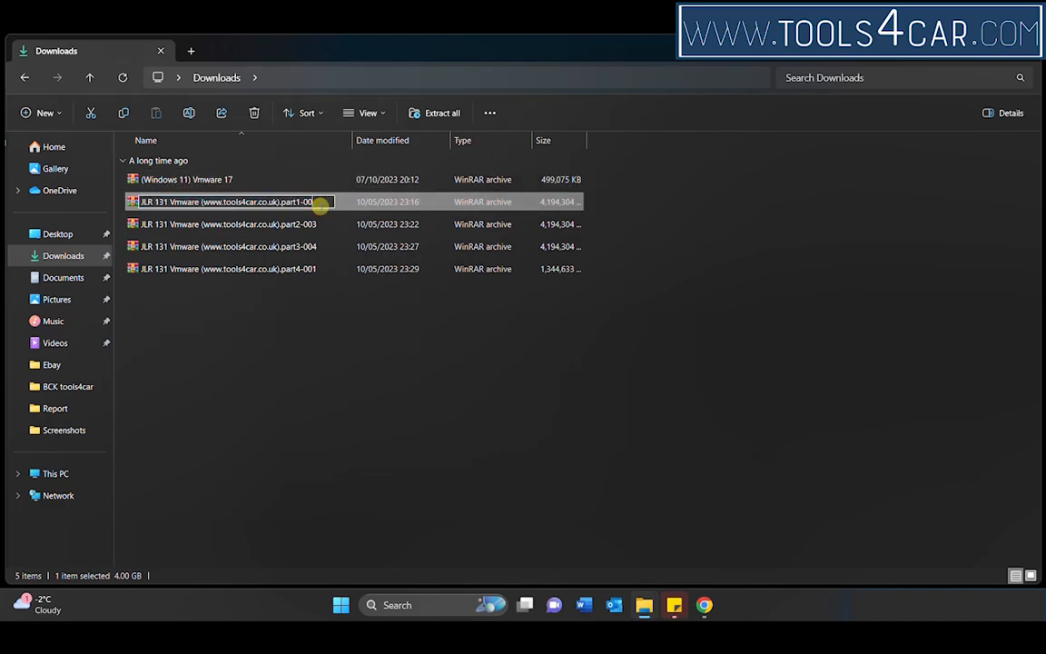
click(296, 311)
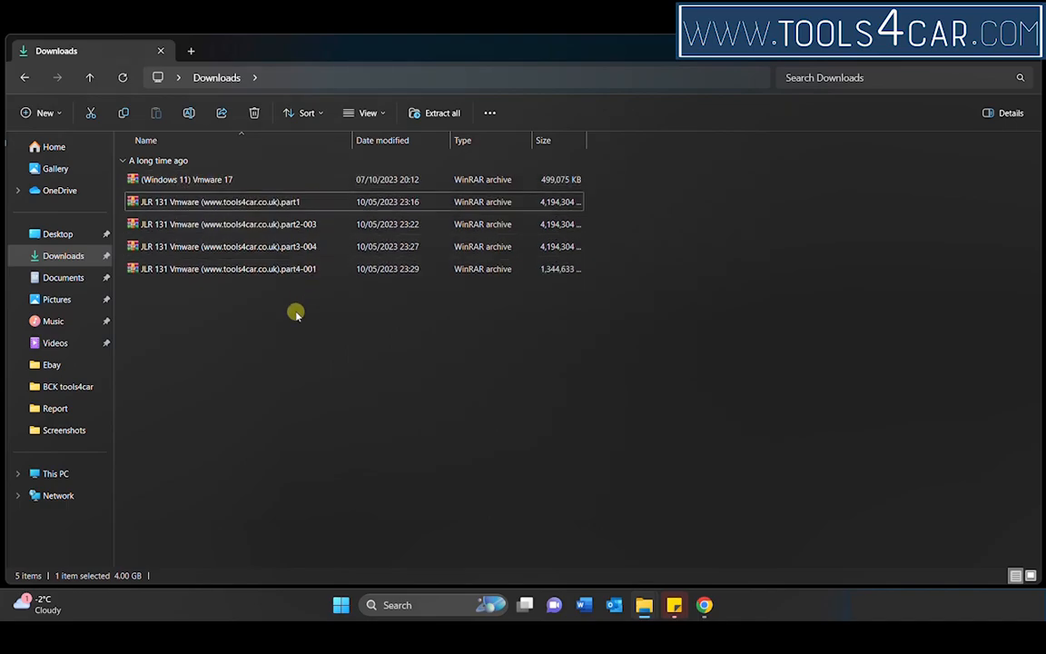
Step: Remove the "-003" suffix from the second archive so its name ends in "part2"
click(293, 231)
right_click(292, 229)
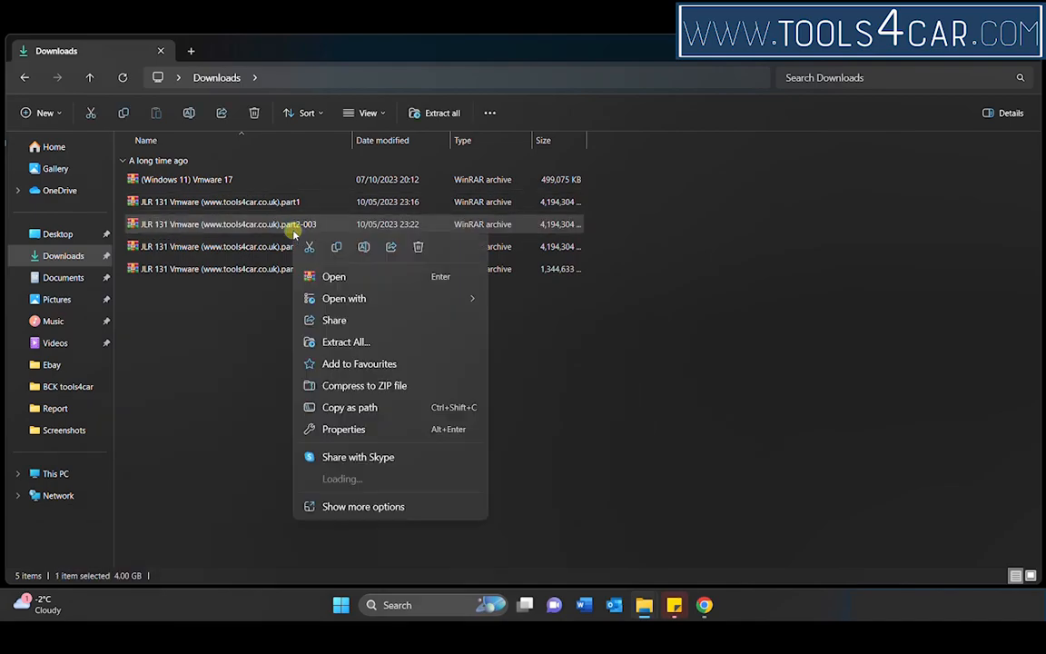
click(366, 505)
click(346, 495)
click(325, 226)
key(BackSpace)
key(BackSpace)
key(BackSpace)
key(BackSpace)
click(304, 334)
Step: Remove the "-004" suffix from the third archive so its name ends in "part3"
right_click(296, 249)
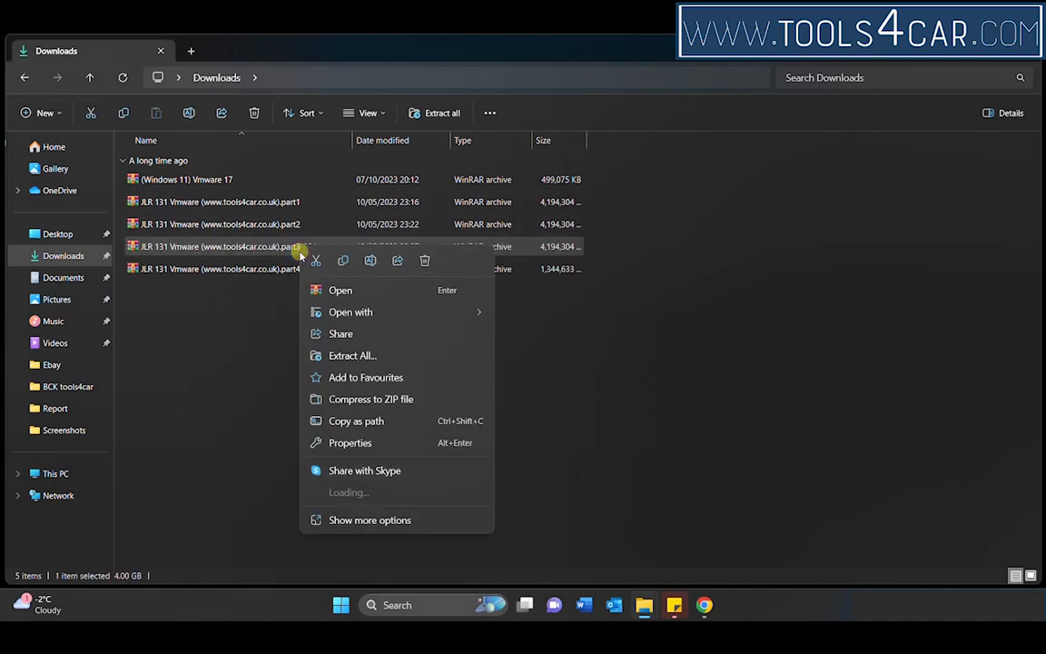
click(338, 517)
click(342, 516)
click(294, 244)
key(BackSpace)
key(BackSpace)
key(BackSpace)
key(BackSpace)
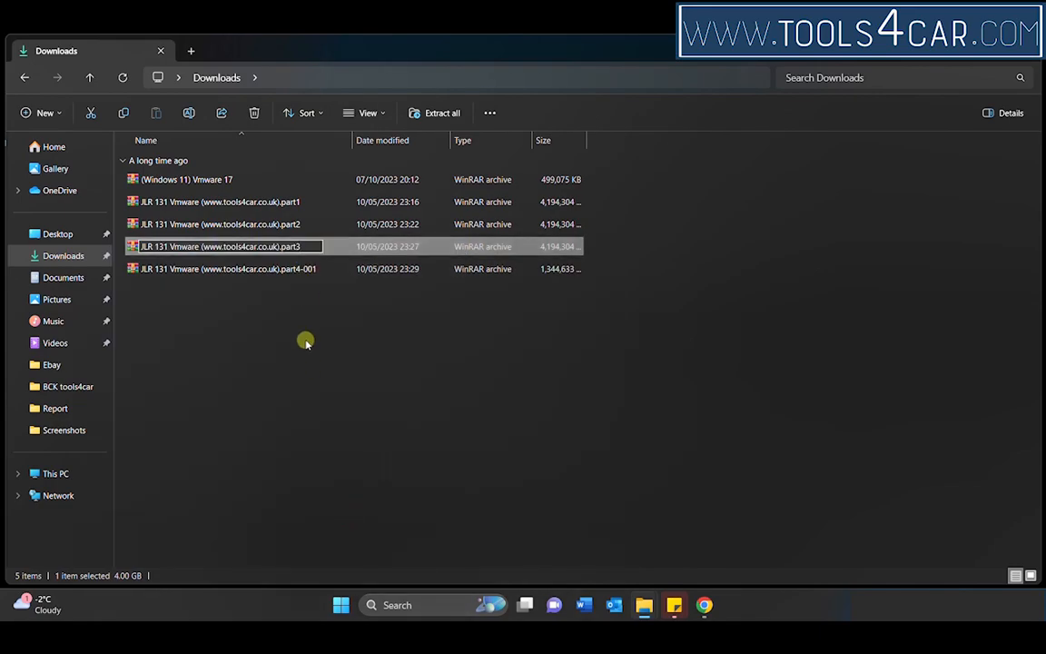
click(306, 341)
Step: Remove the "-001" suffix from the fourth archive so its name ends in "part4"
right_click(285, 269)
click(345, 519)
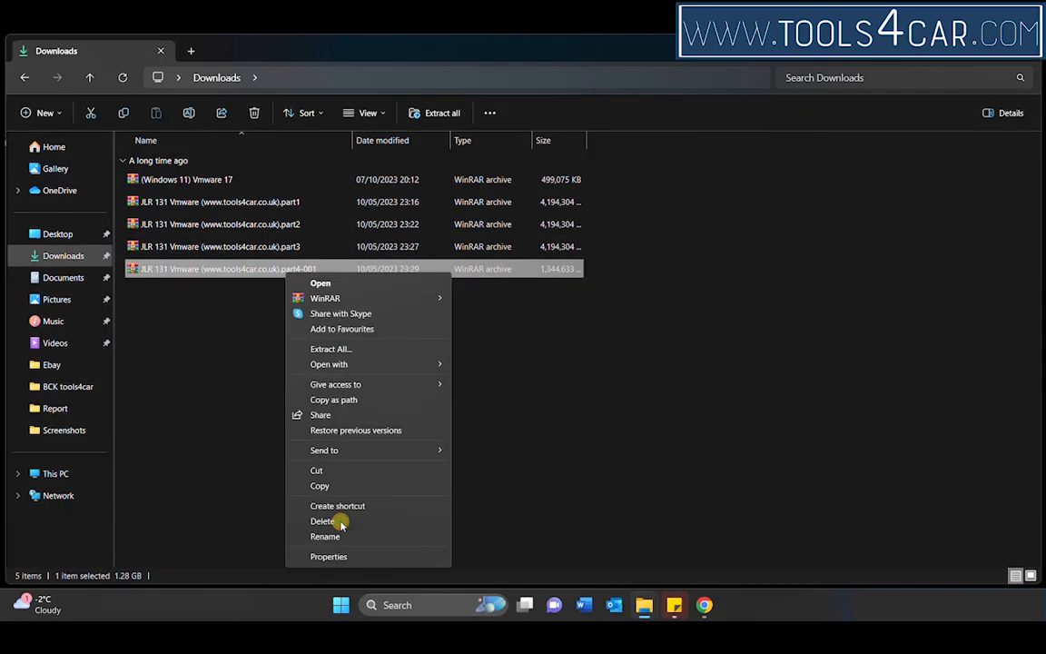
click(339, 537)
click(325, 269)
key(BackSpace)
key(BackSpace)
key(BackSpace)
key(BackSpace)
click(343, 369)
Step: Copy all five archives from Downloads into the JLR 131 VMware folder on the desktop
drag(382, 364, 219, 179)
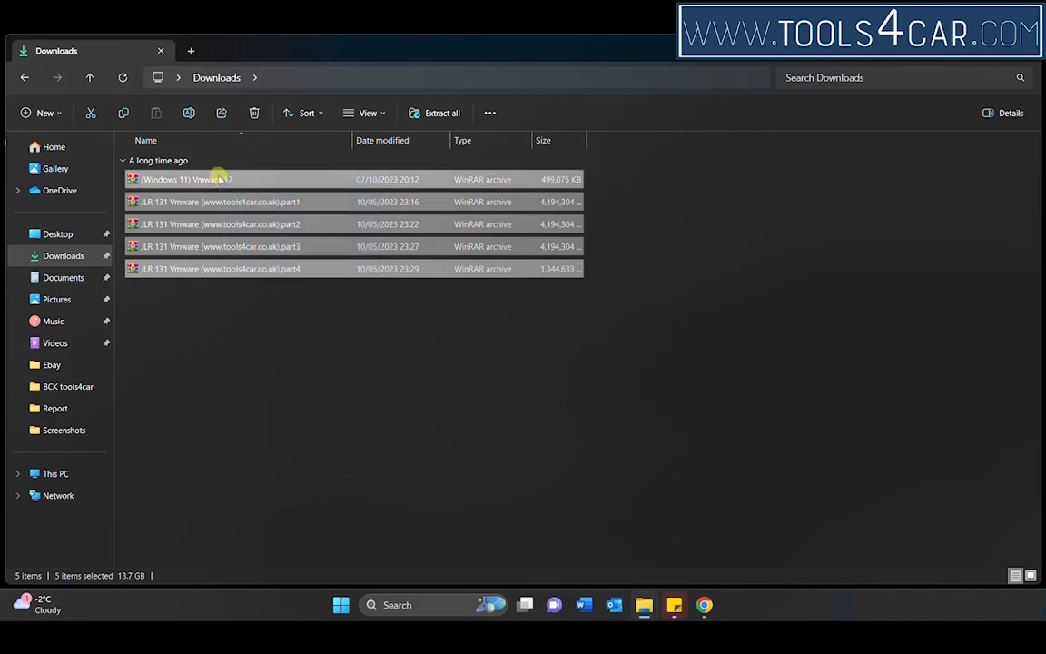
right_click(218, 178)
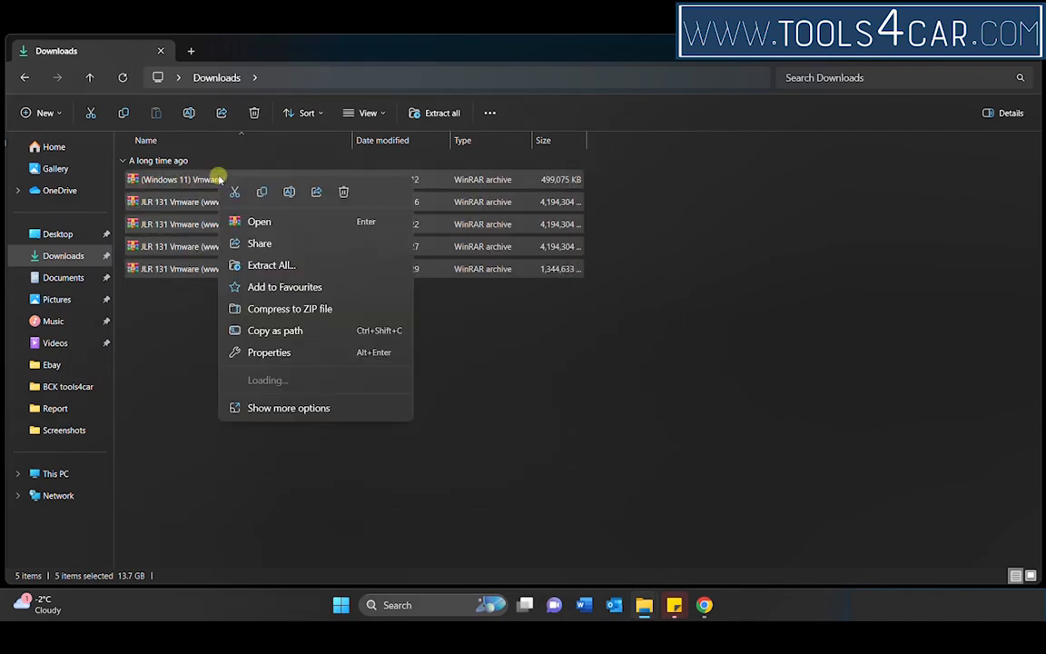
click(282, 410)
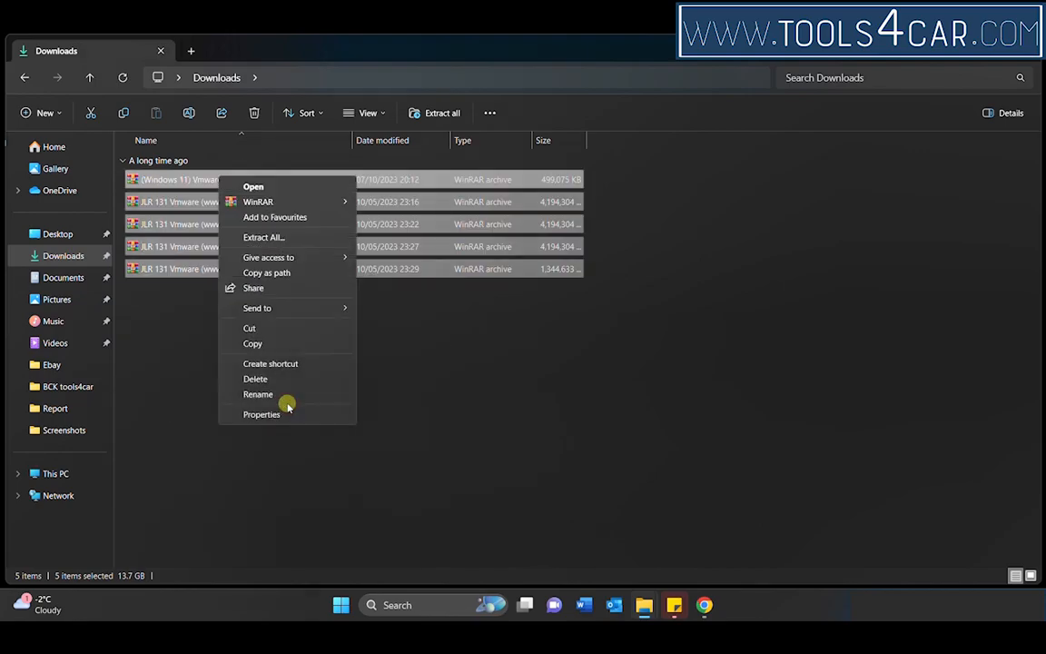
click(247, 343)
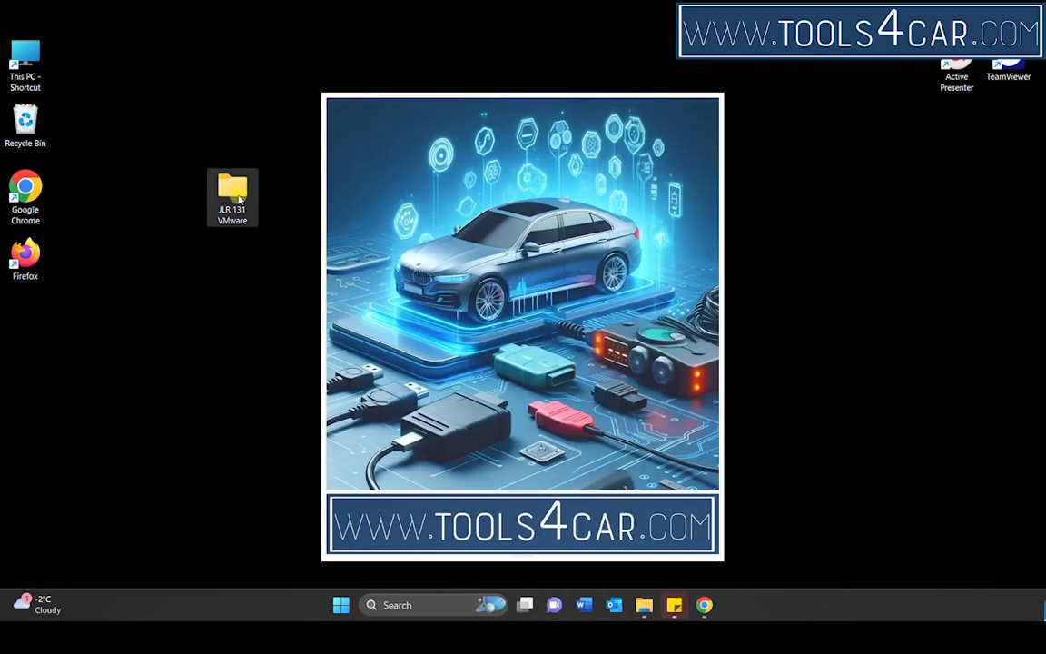
double_click(233, 186)
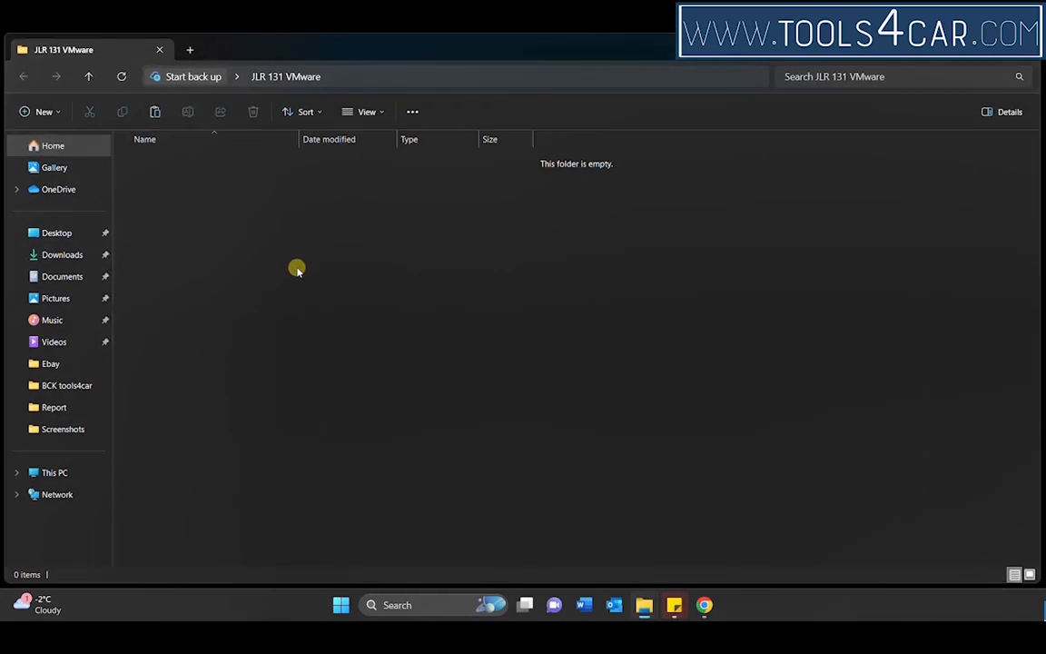
key(ctrl+v)
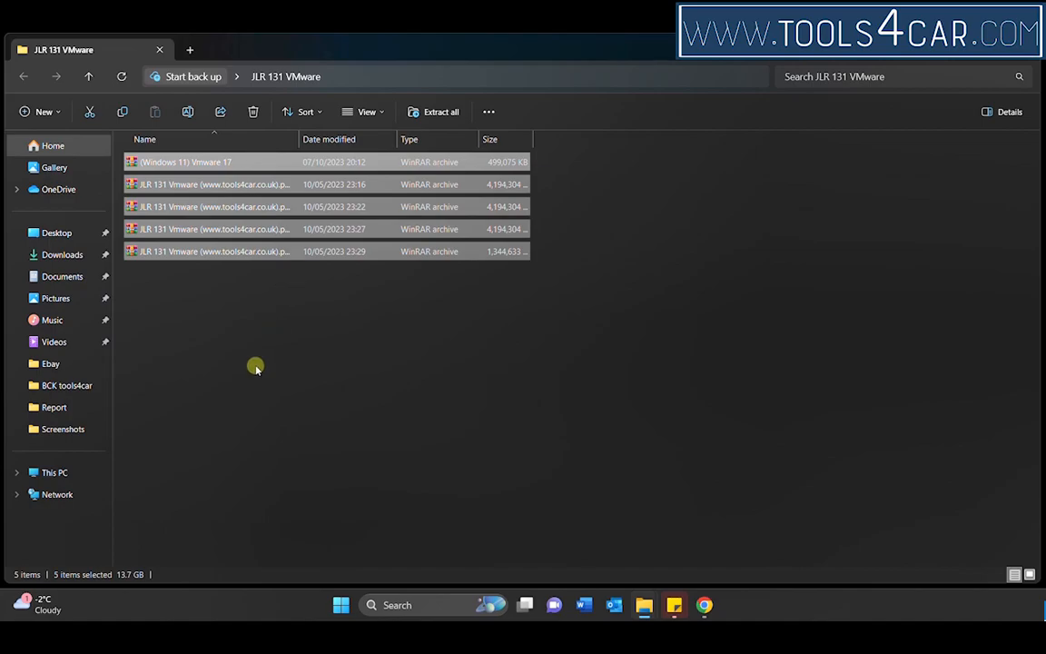
click(255, 367)
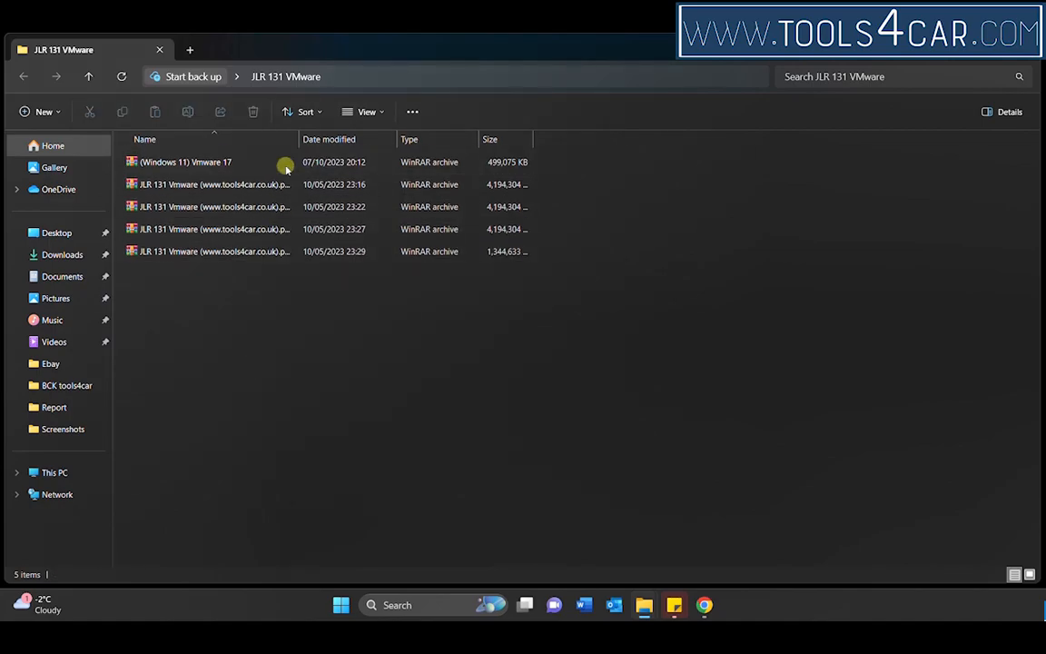
Step: Extract the multi-part JLR 131 Vmware archive, starting from part1, directly into the JLR 131 VMware folder
drag(298, 140, 367, 142)
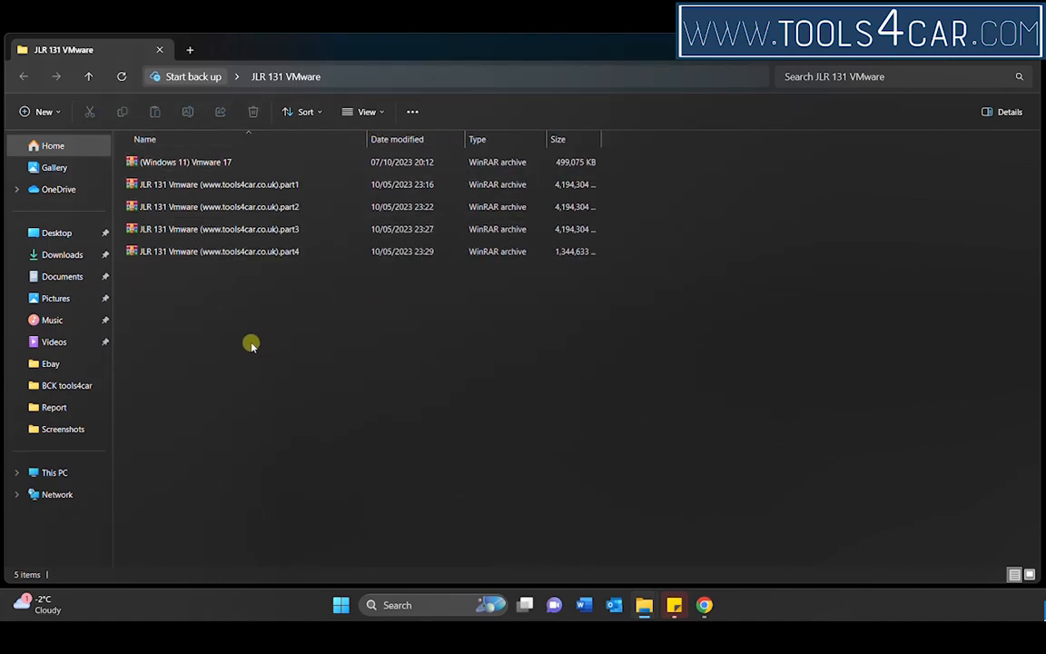
click(209, 187)
right_click(210, 188)
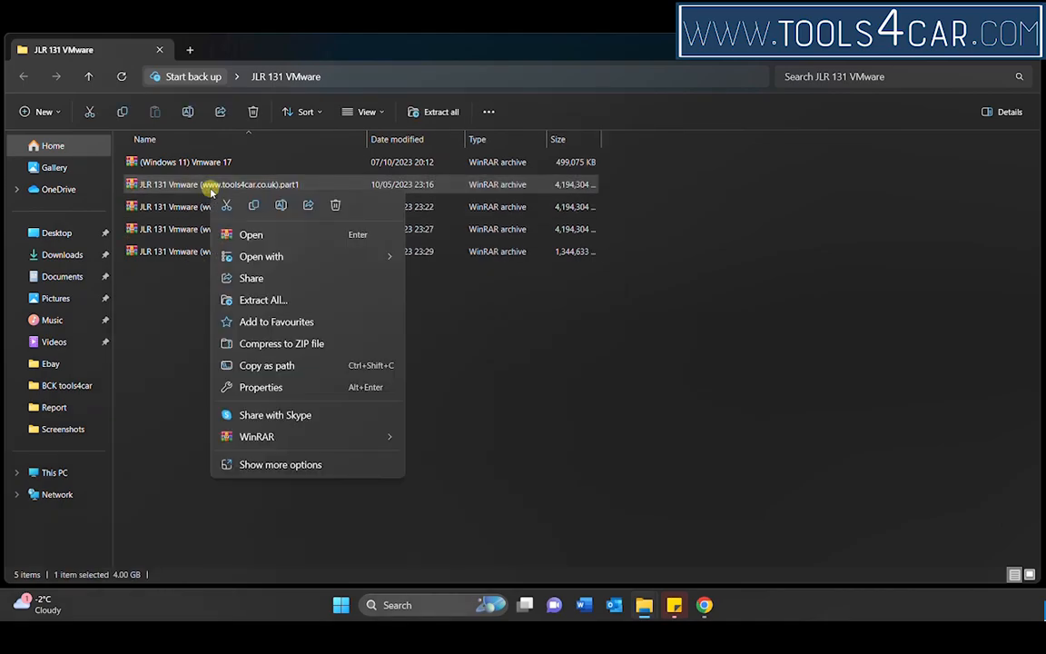
mouse_move(395, 435)
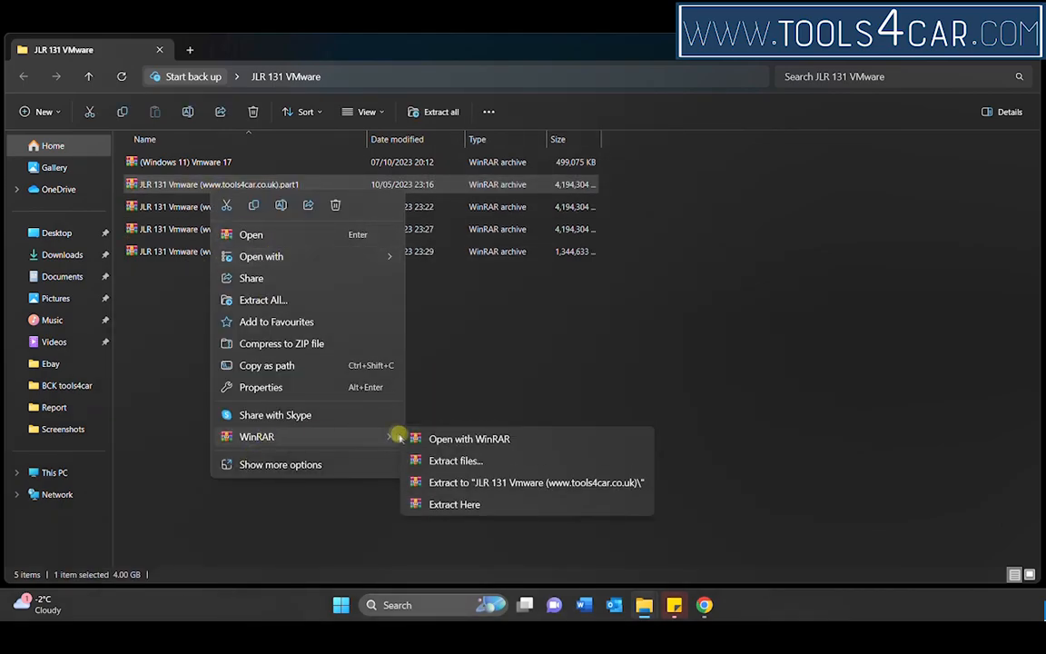
click(455, 505)
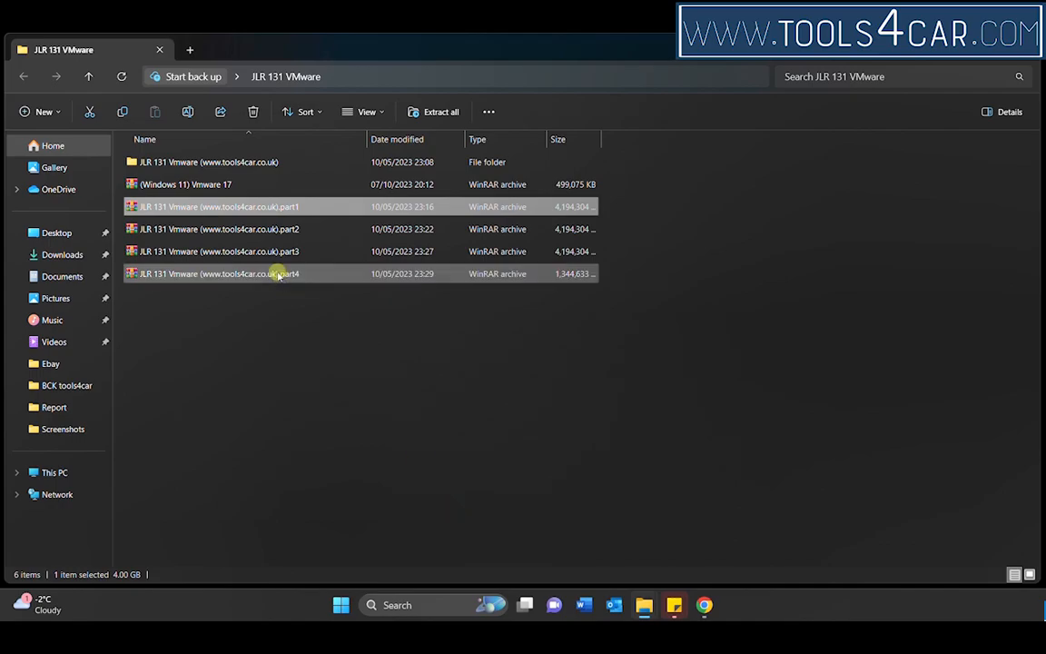
click(238, 163)
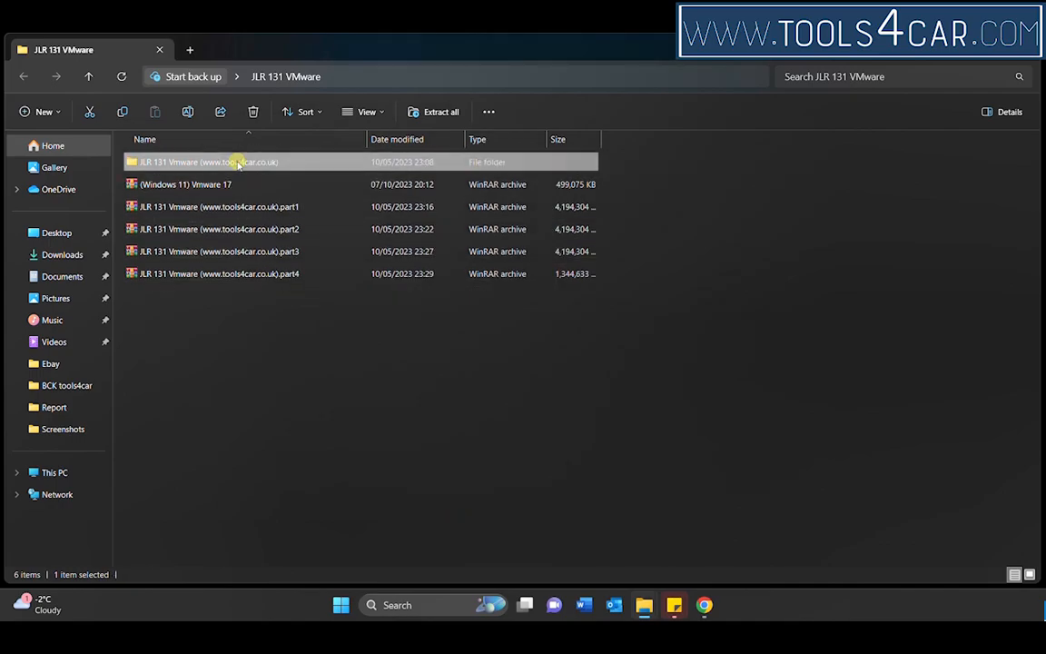
right_click(238, 162)
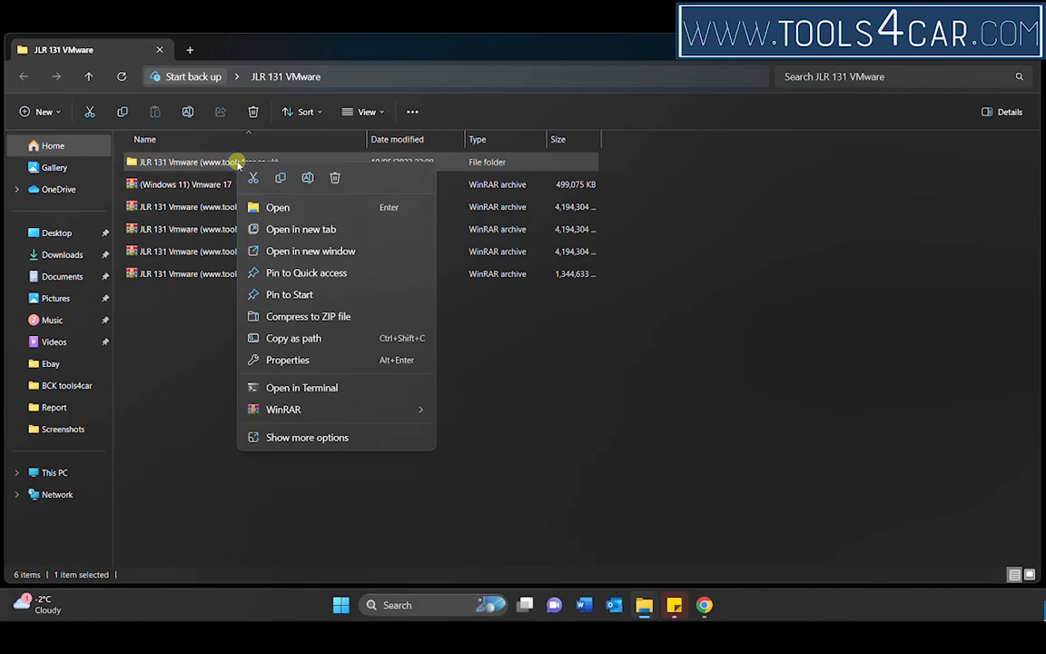
click(299, 437)
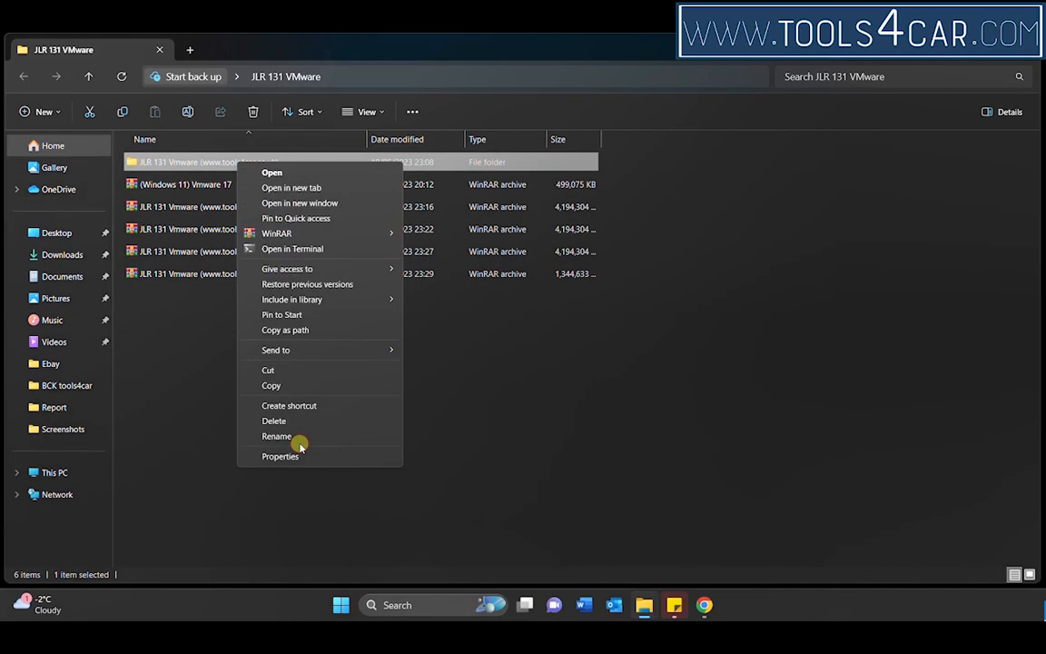
click(294, 373)
click(73, 479)
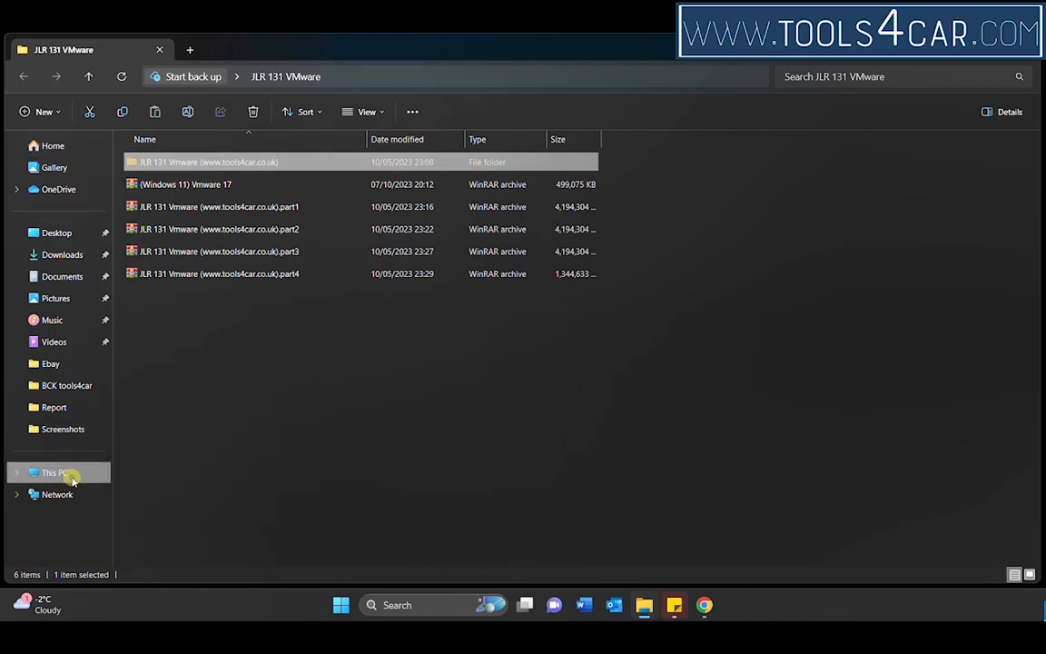
double_click(236, 167)
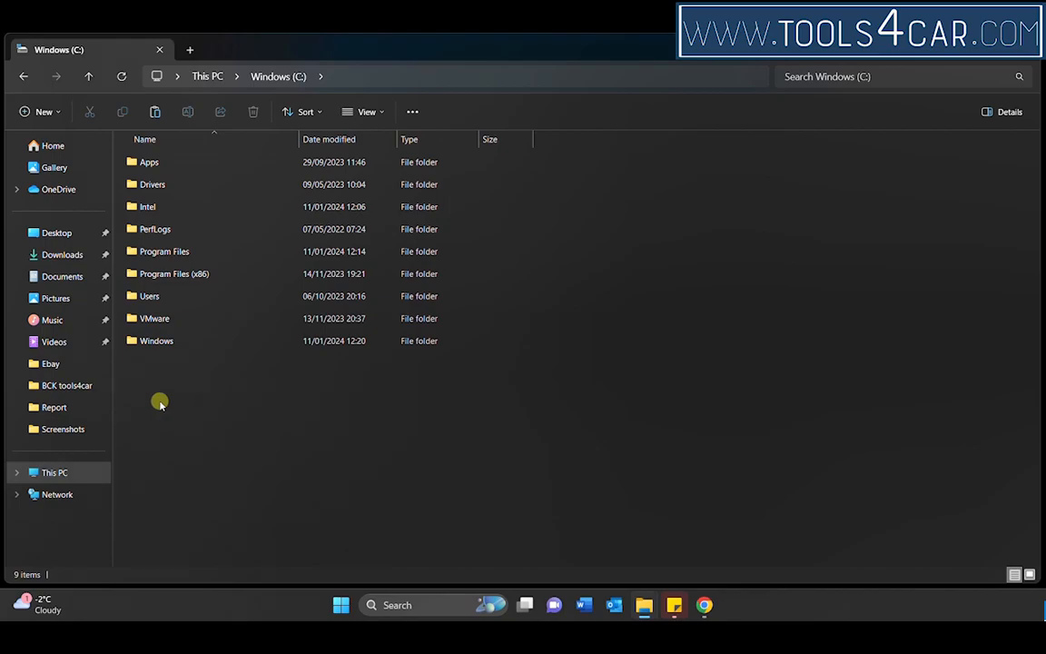
key(ctrl+v)
click(211, 405)
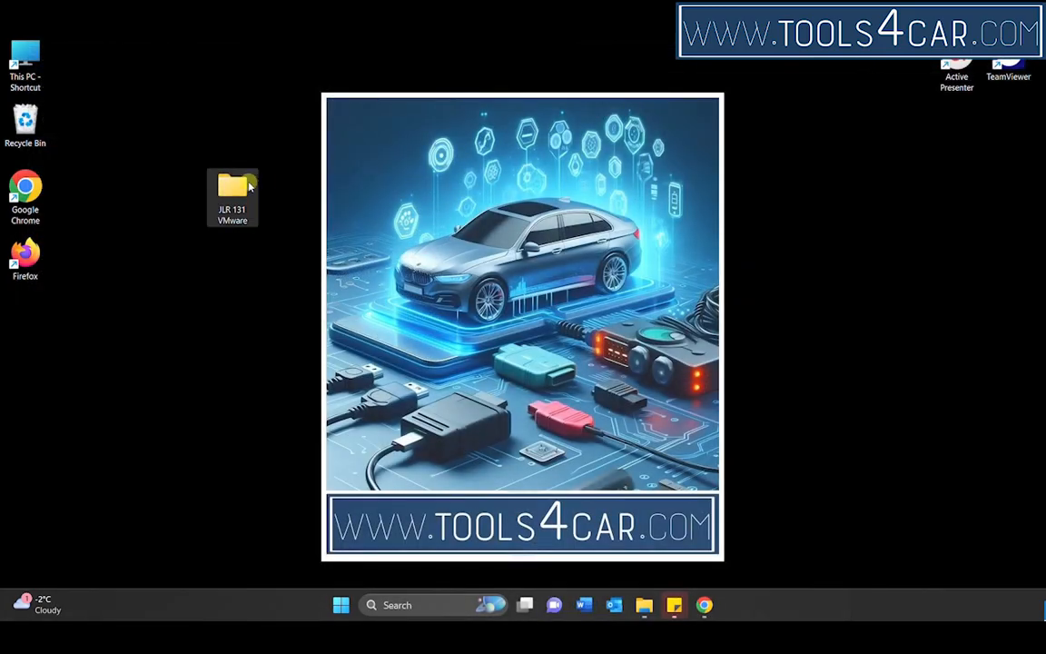
Step: Extract the "(Windows 11) Vmware 17" archive directly into the JLR 131 VMware desktop folder
double_click(250, 186)
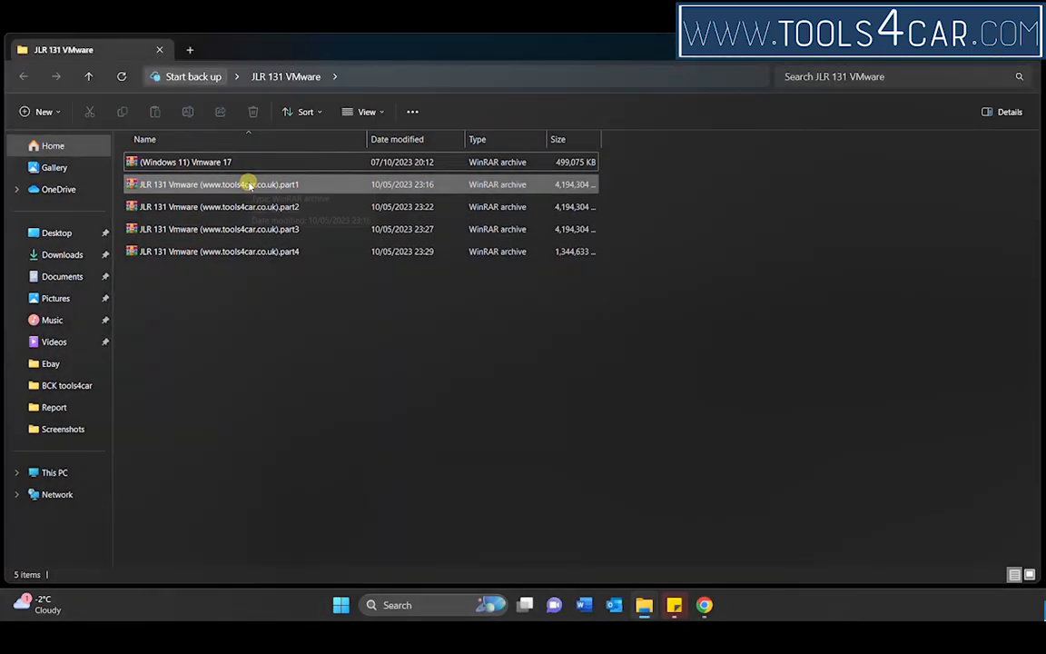
click(203, 163)
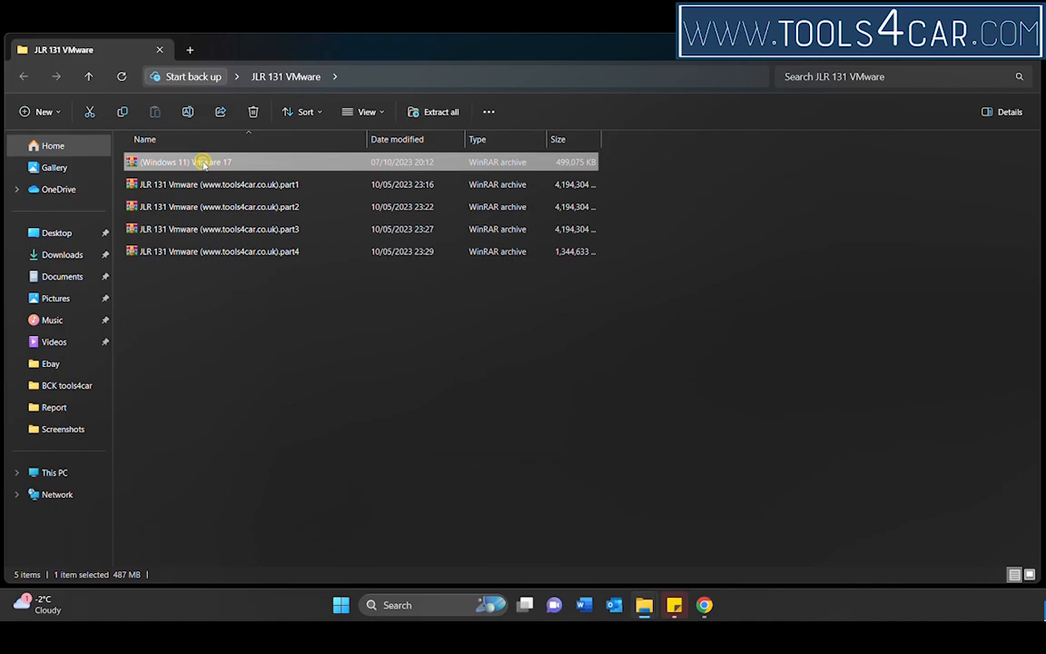
right_click(204, 162)
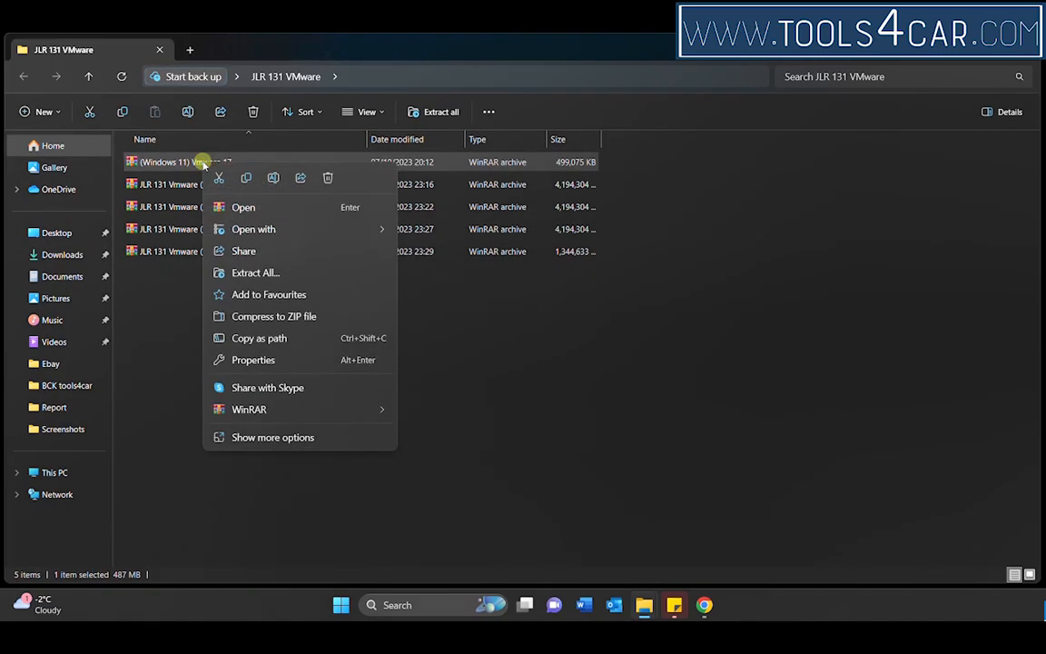
mouse_move(271, 410)
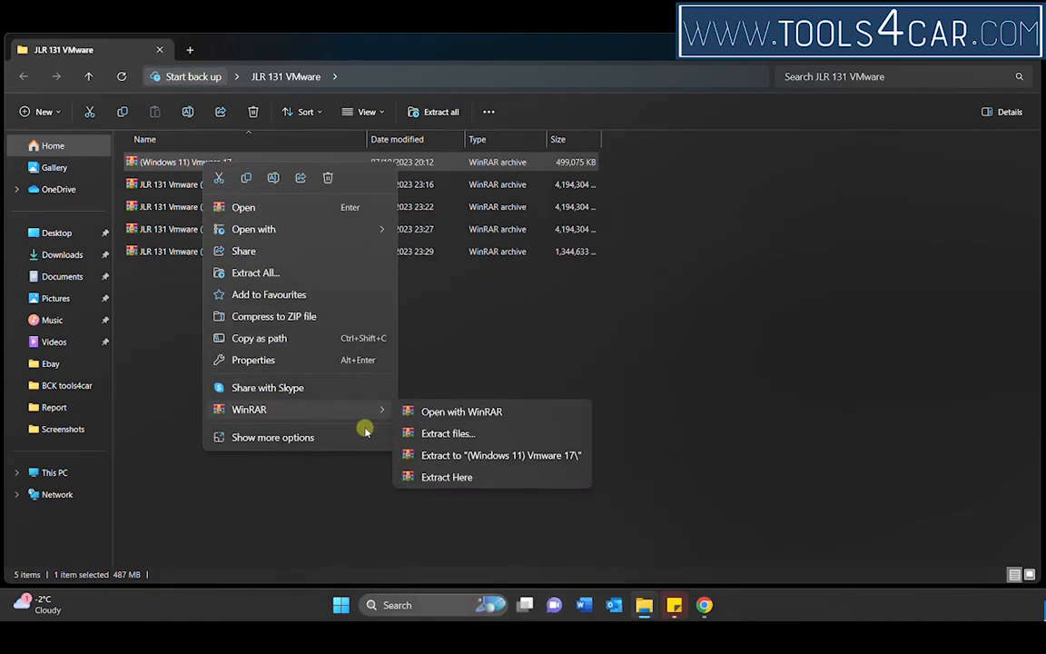
click(436, 476)
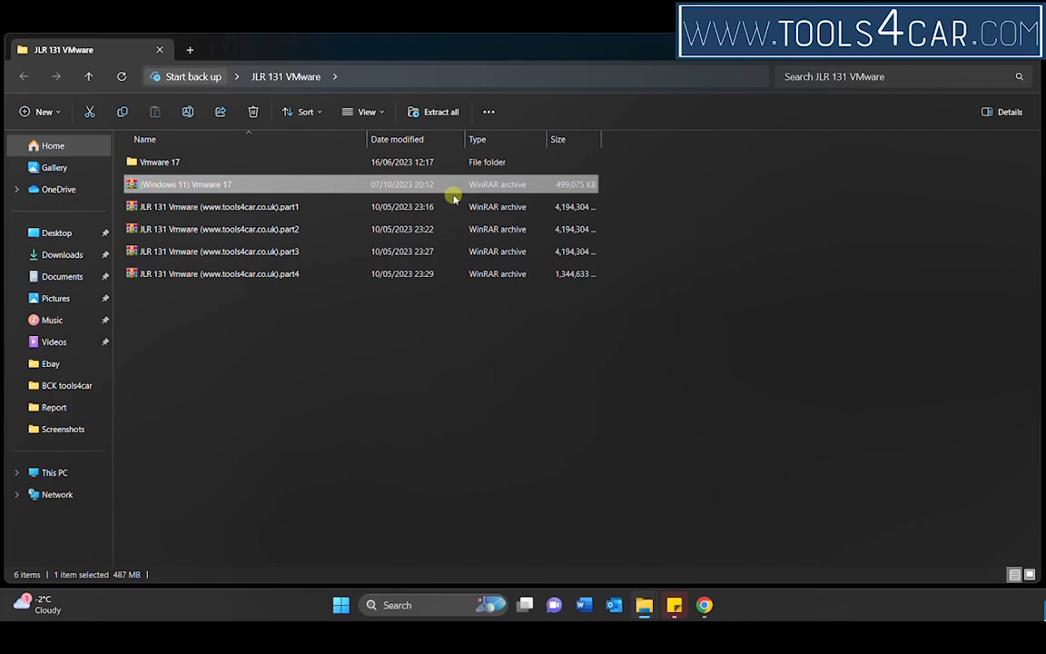
Step: Launch the VMware-player-full-17.0.0-20800274 installer from the Vmware 17 folder and clear the file window out of the way
double_click(182, 162)
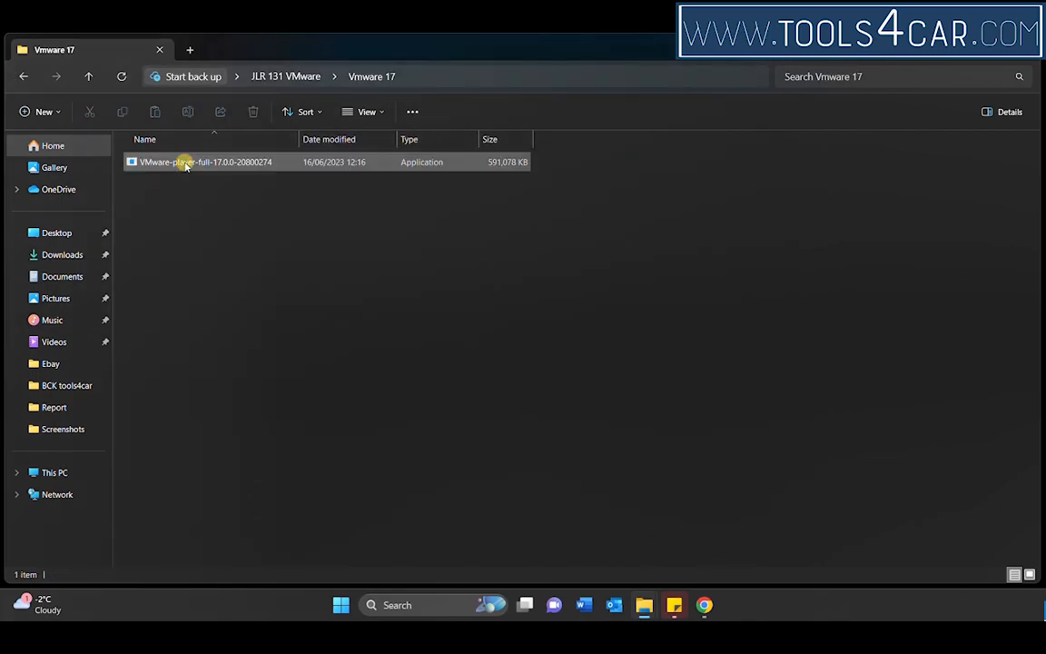
click(185, 163)
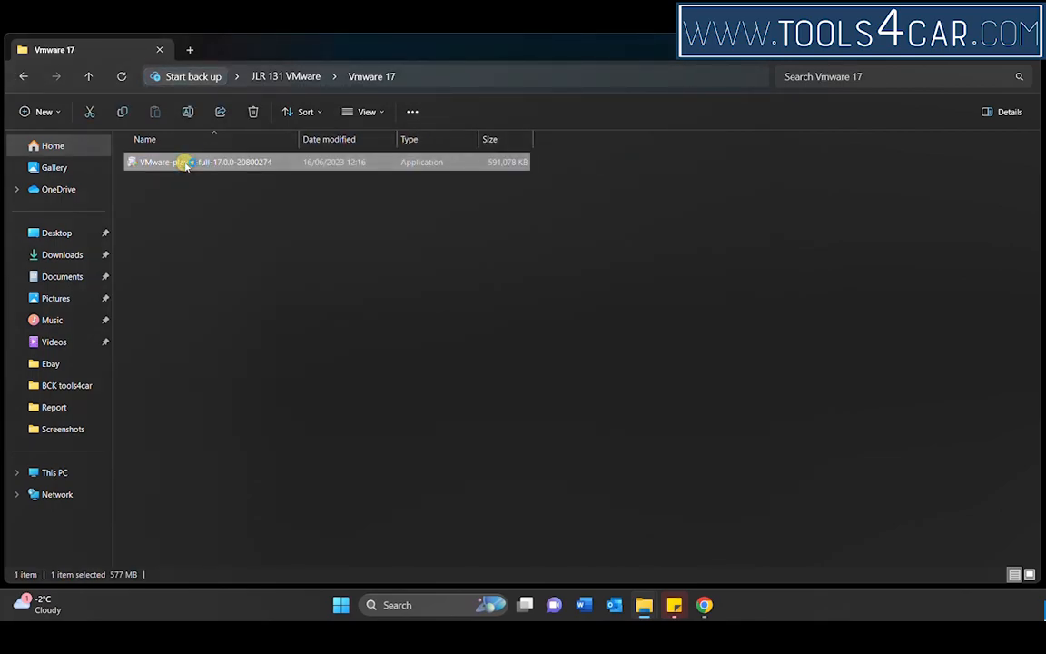
double_click(185, 164)
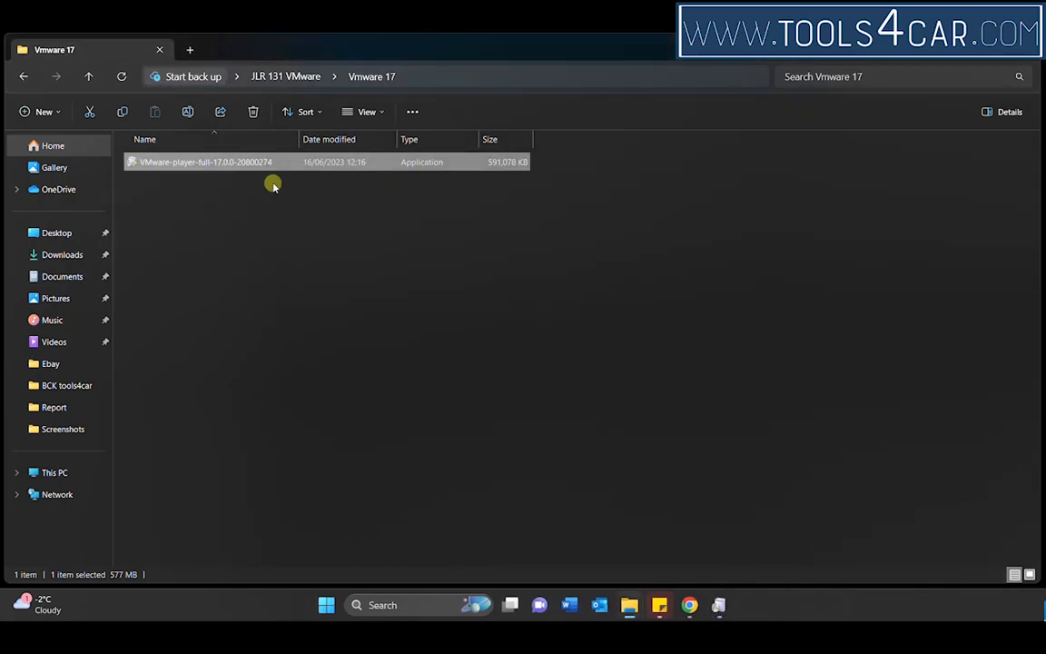
click(961, 49)
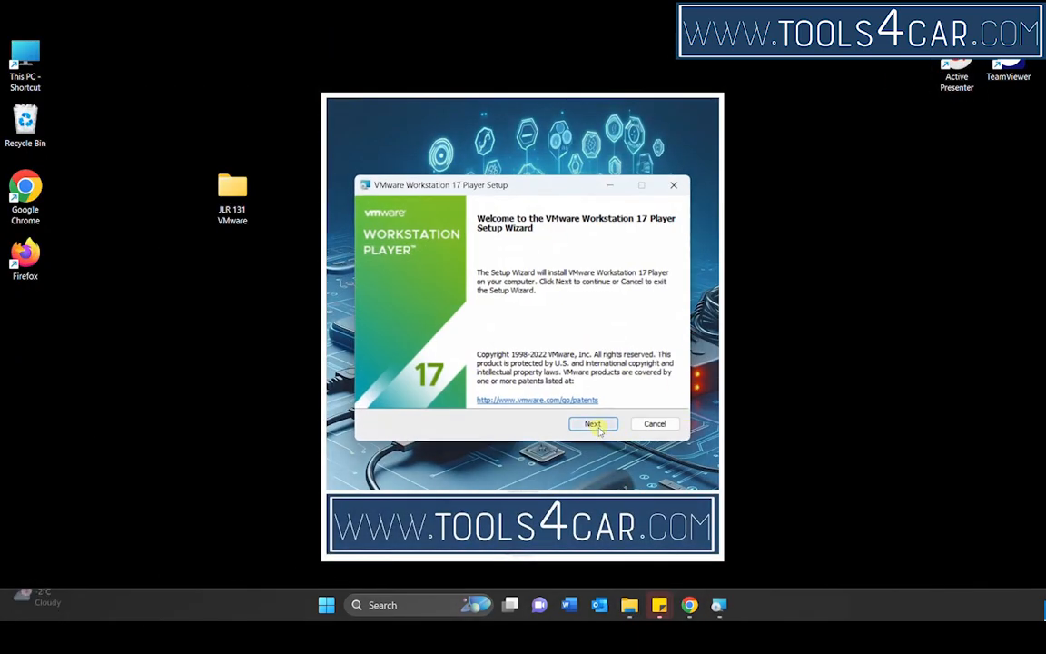
Step: Accept the license agreement in the setup wizard and have Windows Hypervisor Platform (WHP) installed automatically
click(598, 429)
click(425, 394)
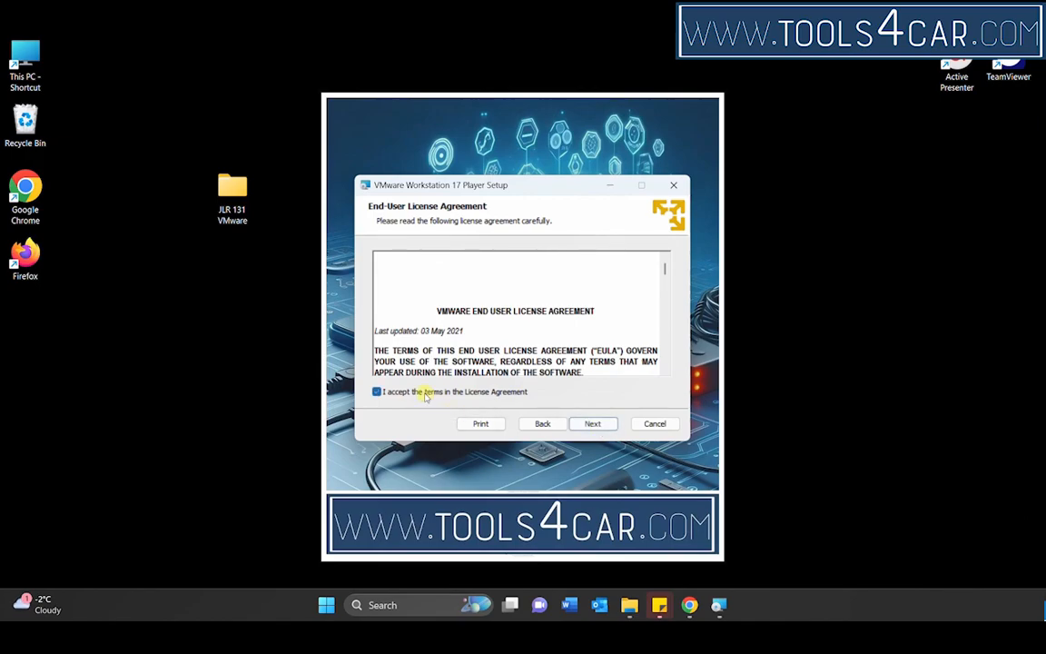
click(593, 424)
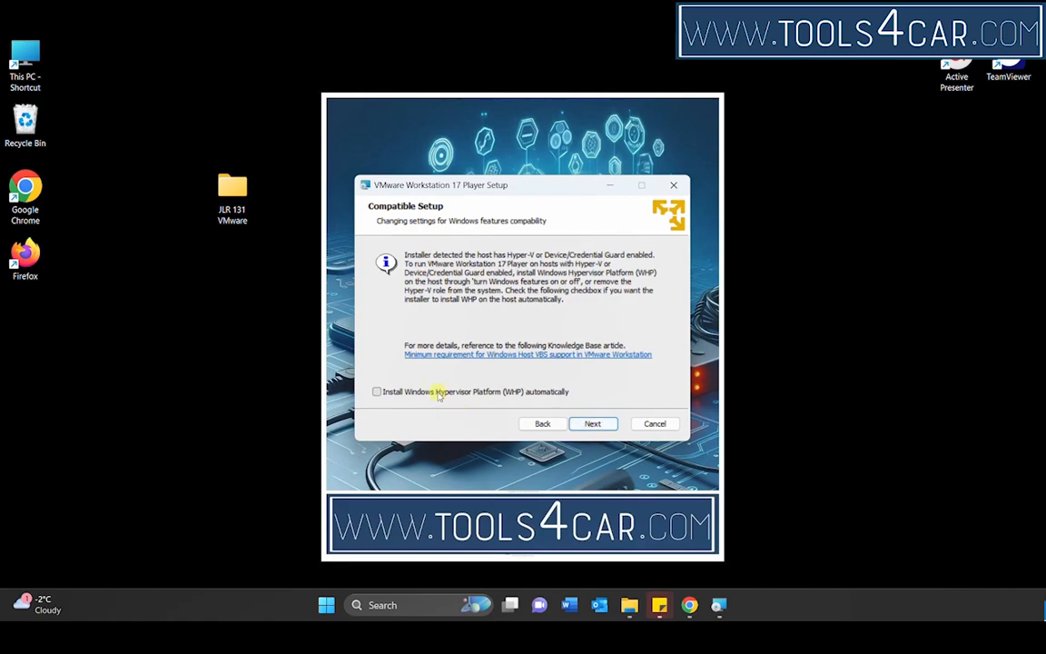
click(594, 424)
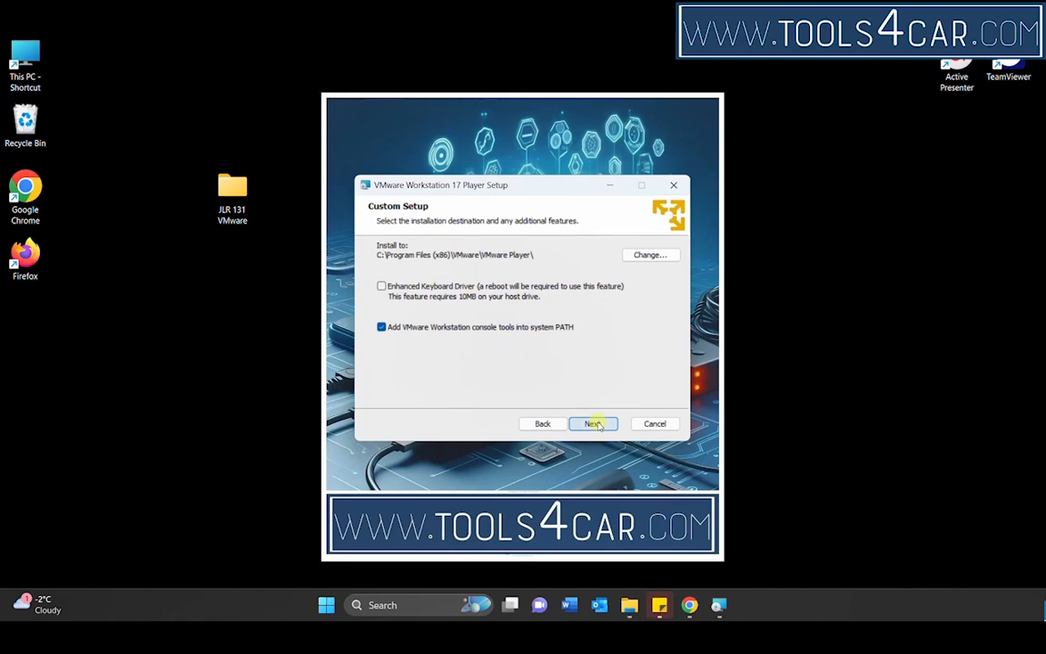
Step: Install VMware Workstation 17 Player to the default location with update checks and CEIP off and both shortcuts on, and finish the wizard
click(593, 424)
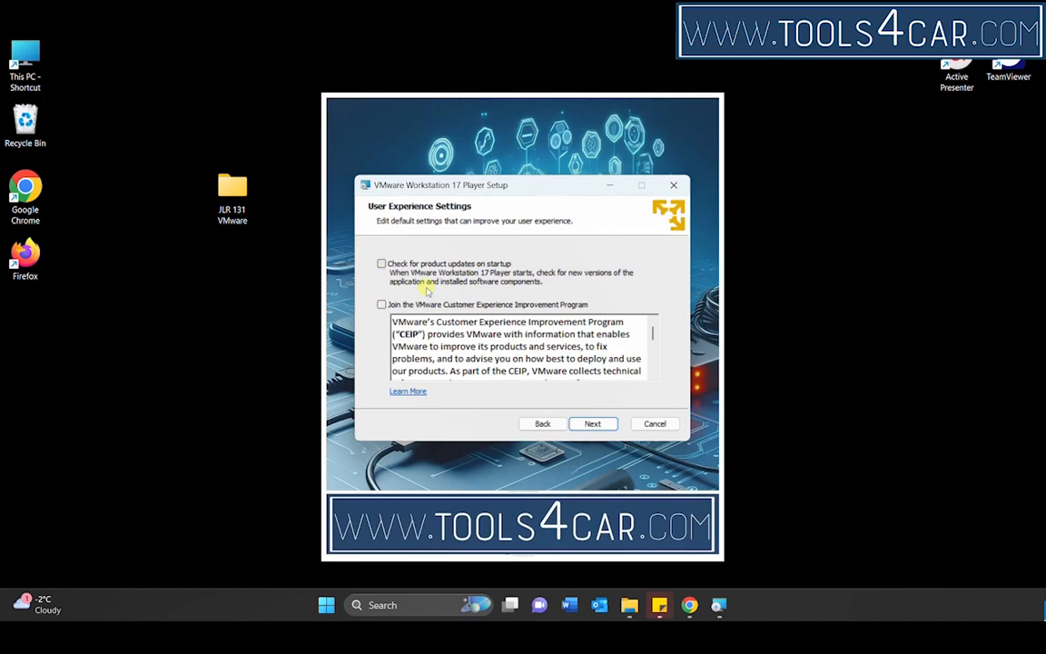
click(582, 424)
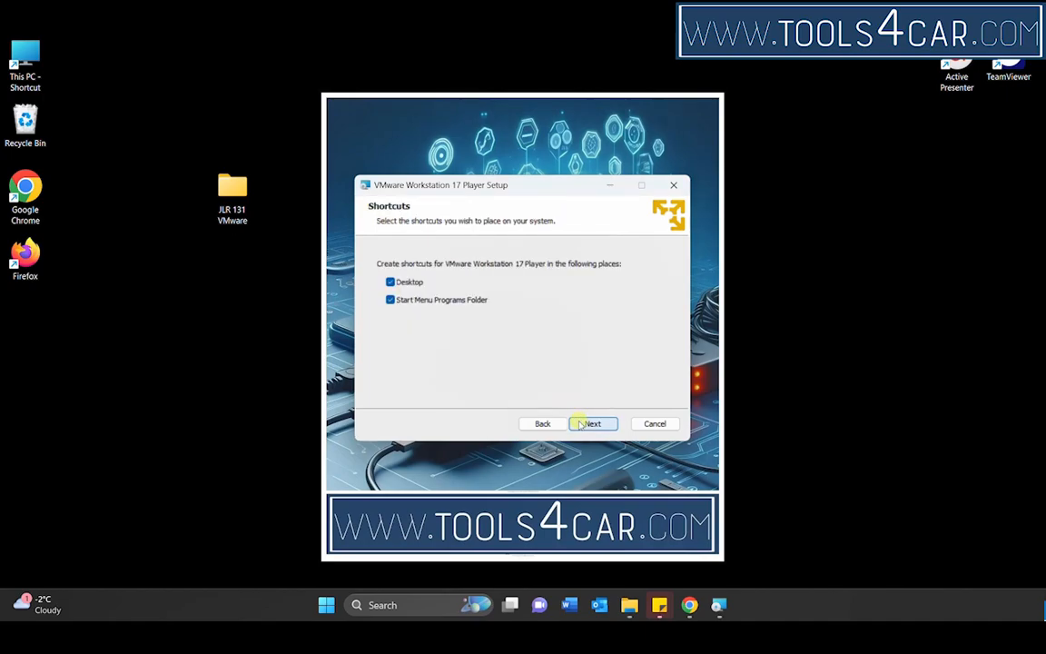
click(581, 424)
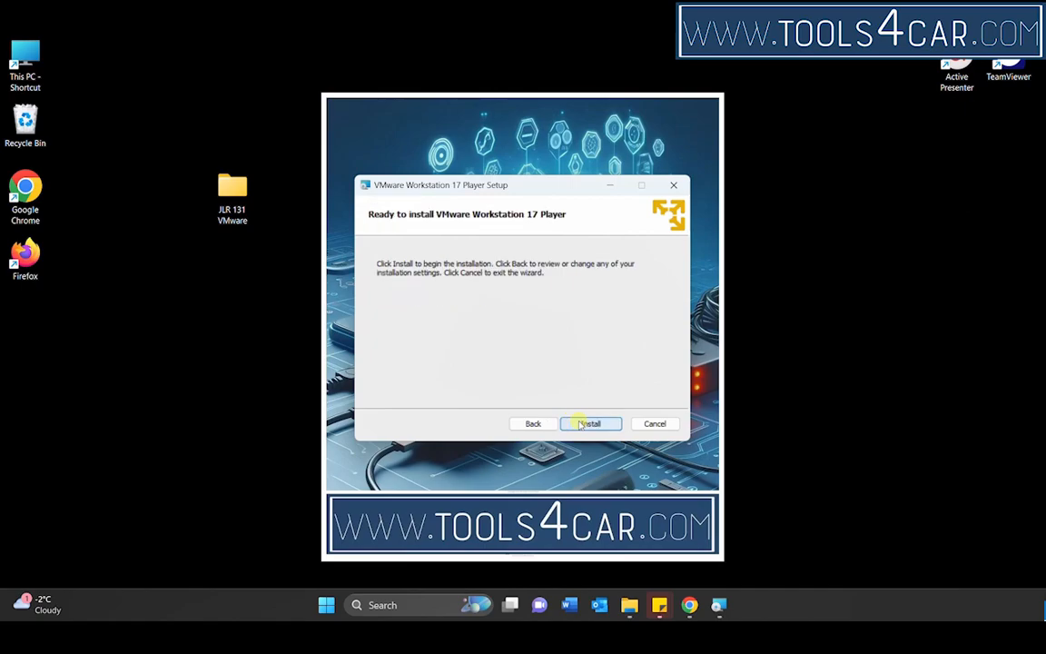
click(581, 425)
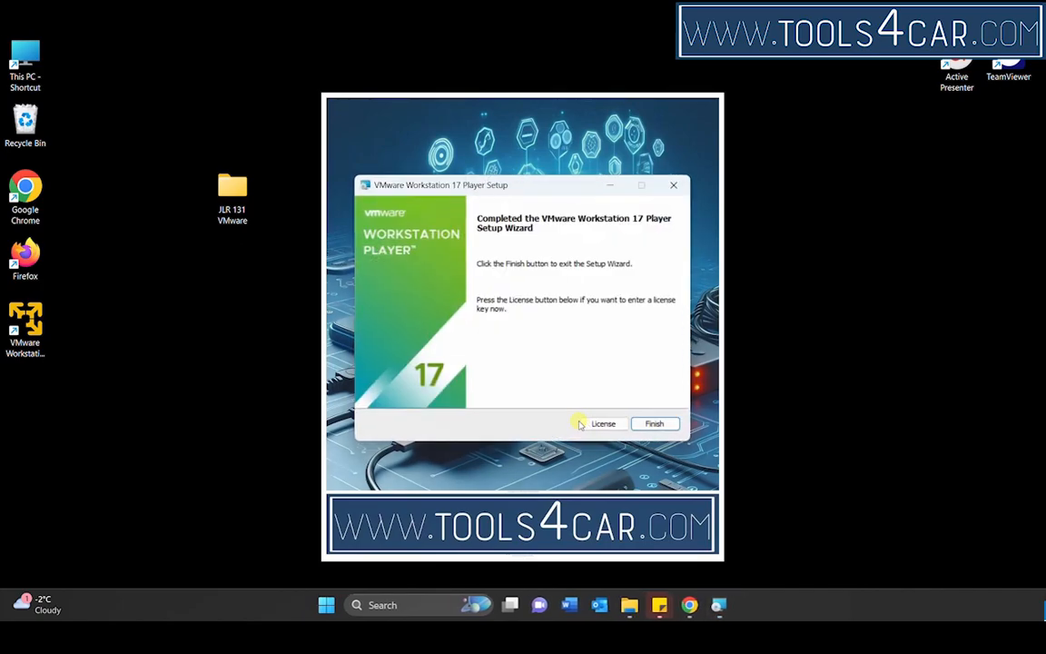
click(650, 425)
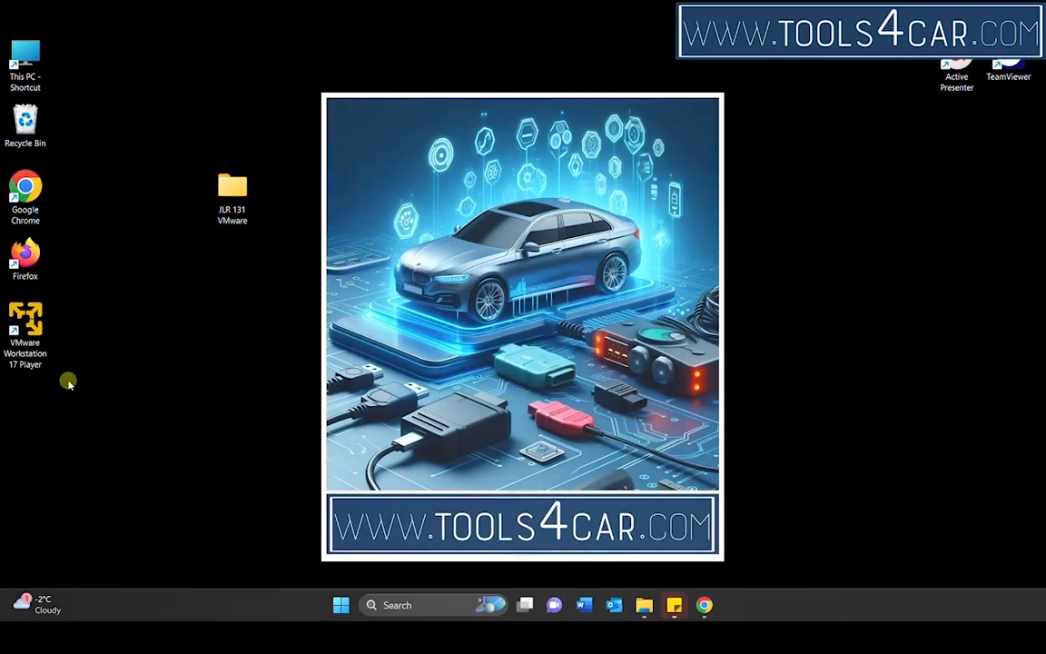
Step: In VMware Workstation 17 Player, open the JLR Windows XP Professional virtual machine from the JLR 131 Vmware folder on C: and take ownership of it
double_click(26, 327)
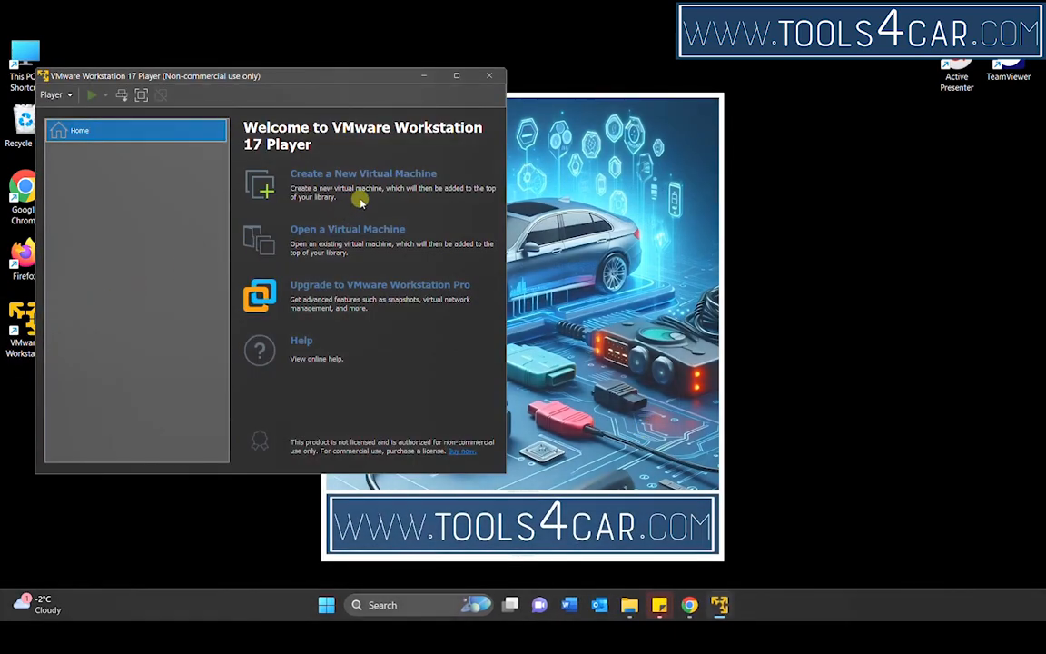
click(349, 238)
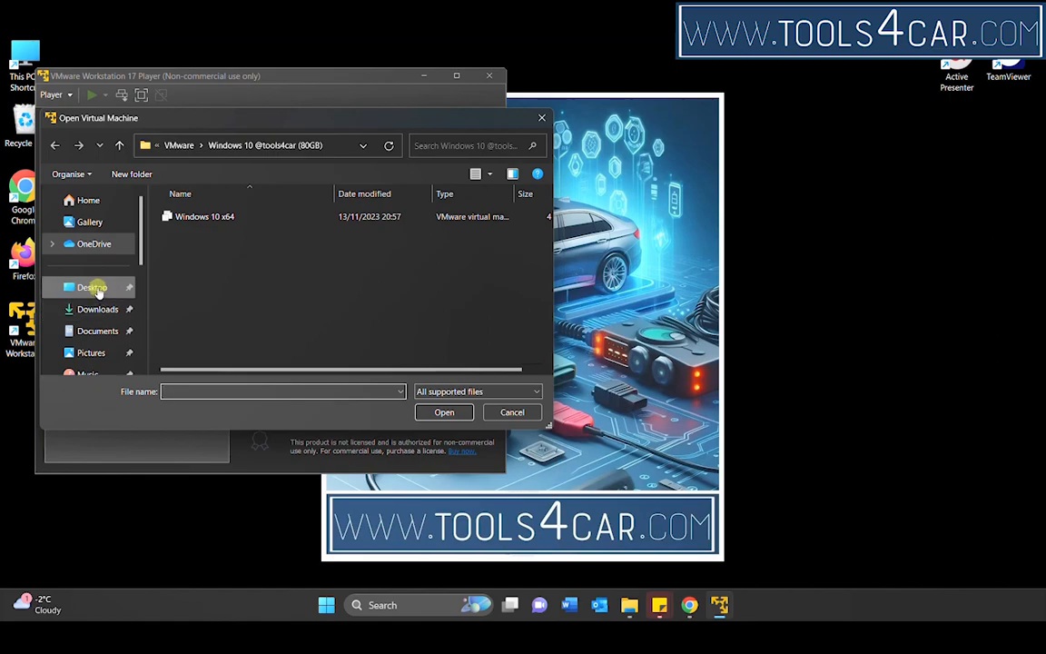
drag(141, 222, 133, 311)
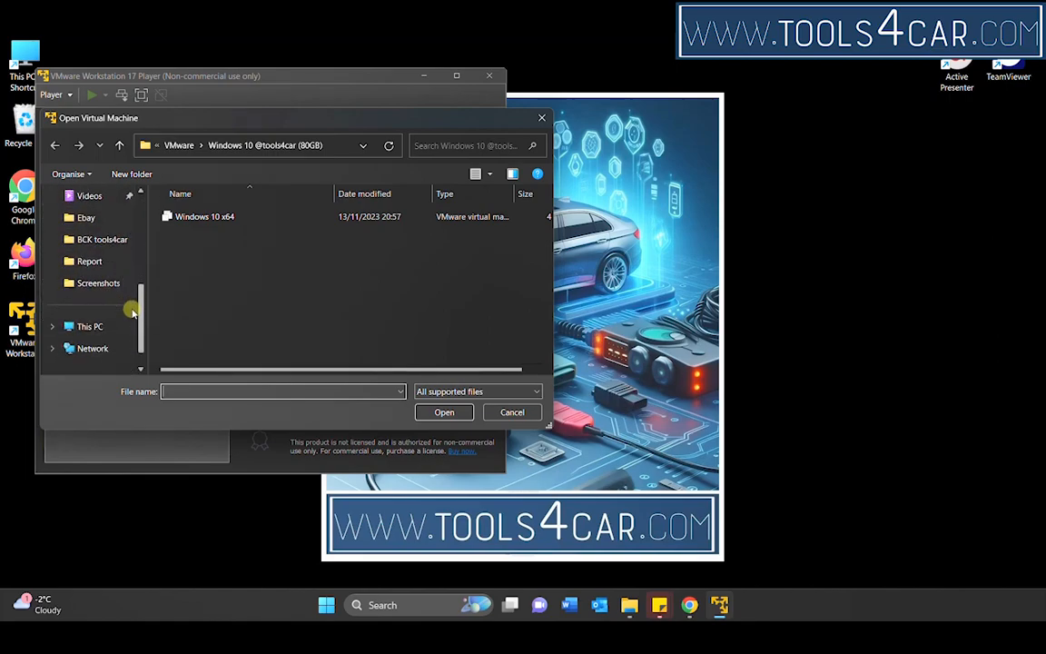
click(86, 328)
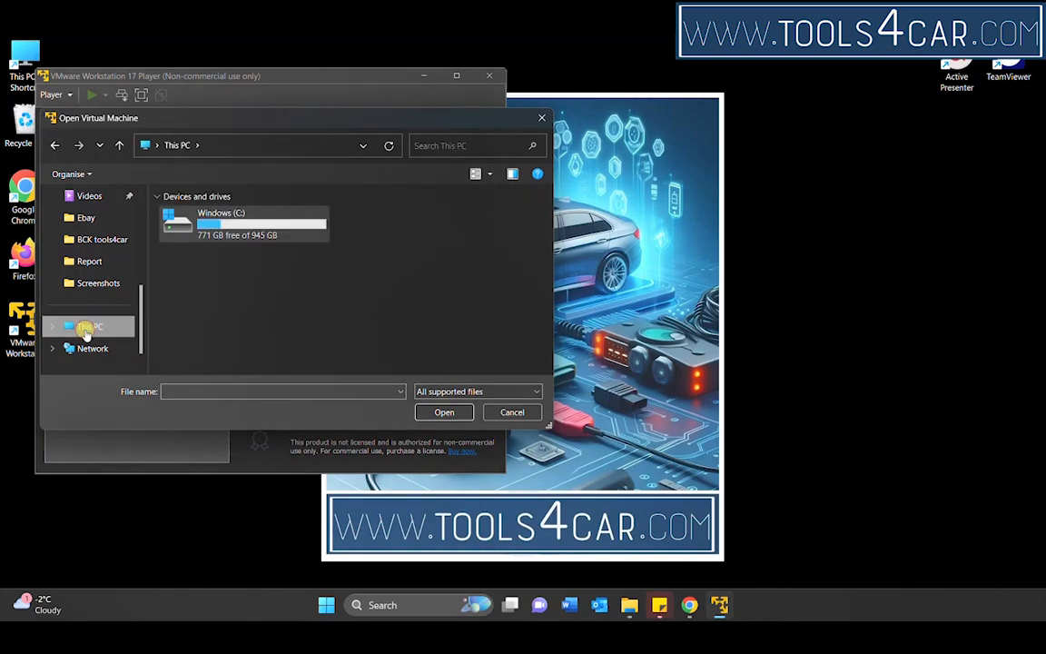
double_click(207, 224)
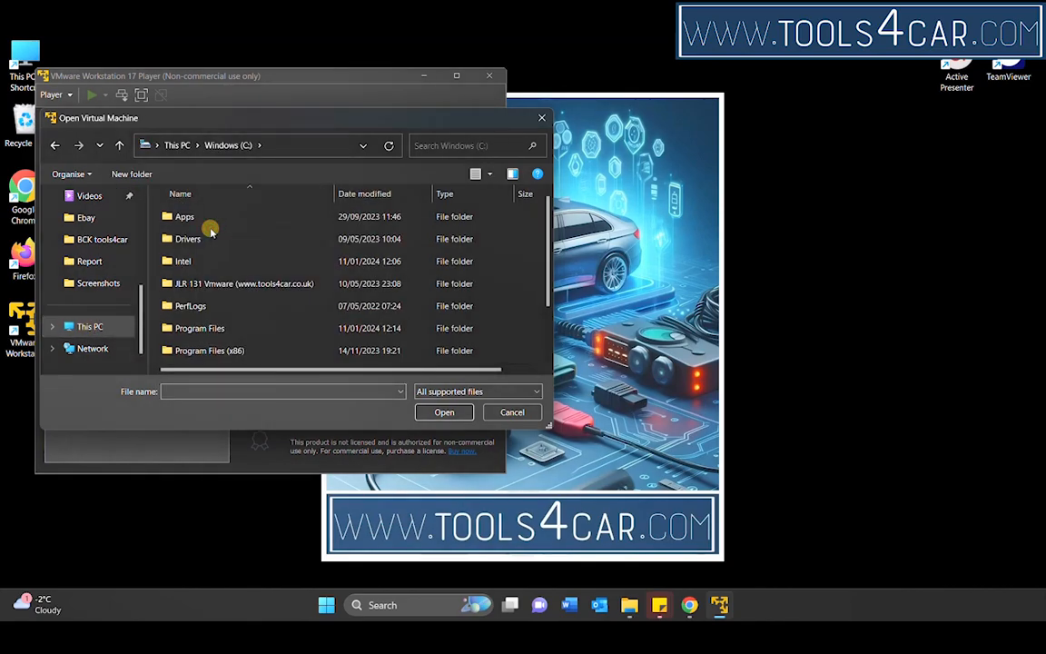
double_click(186, 284)
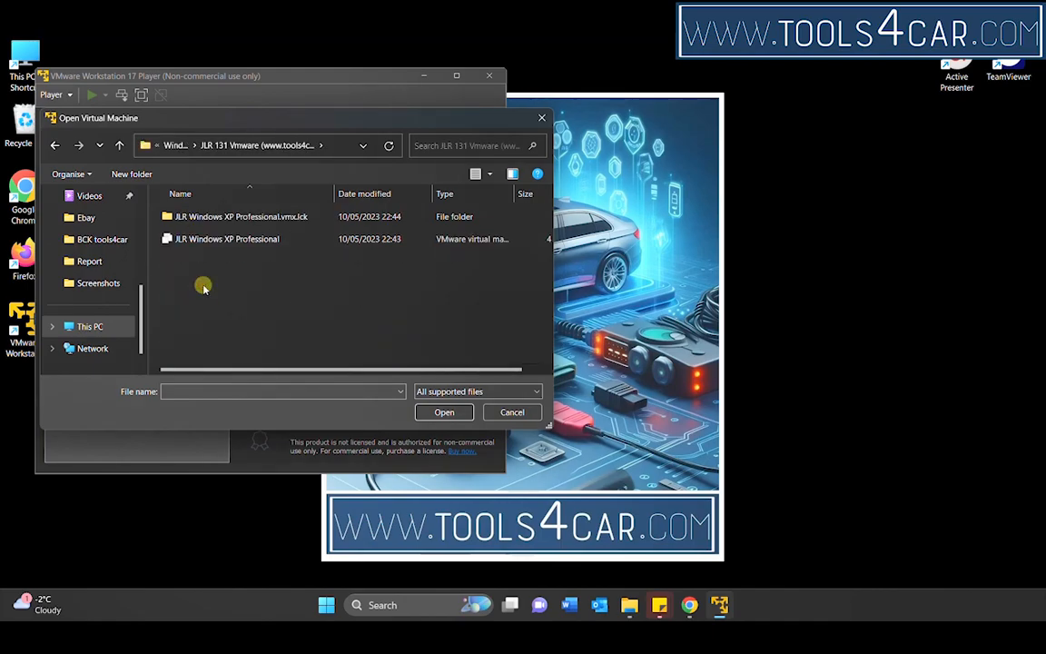
double_click(248, 241)
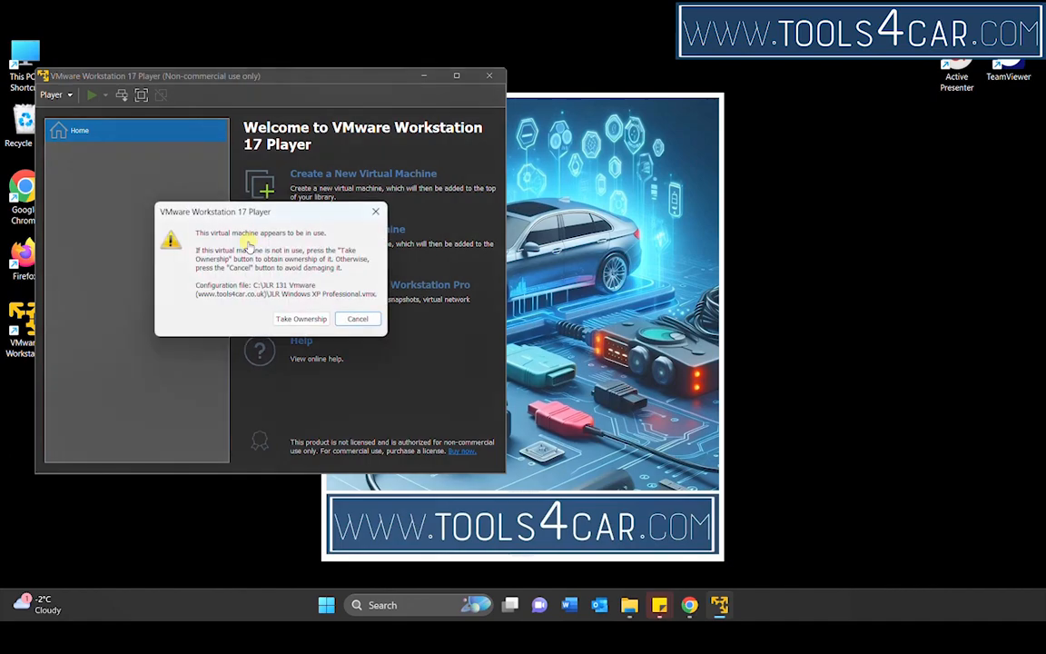
click(307, 319)
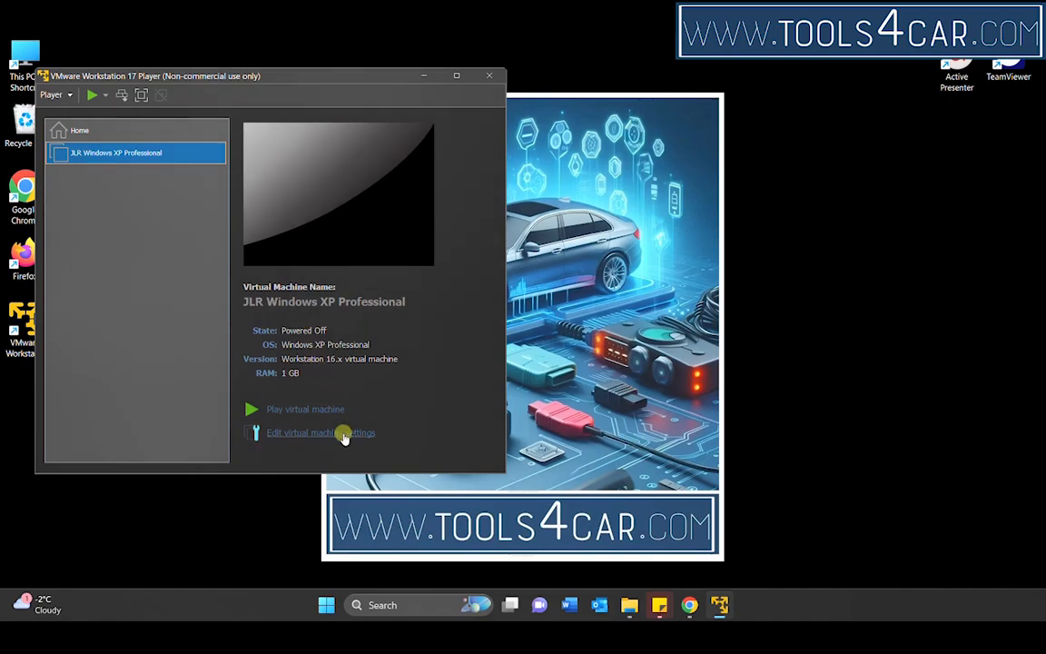
Step: Start the JLR Windows XP Professional virtual machine as moved, decline connecting device ide1:0 at every power-on, and maximize its window
click(344, 434)
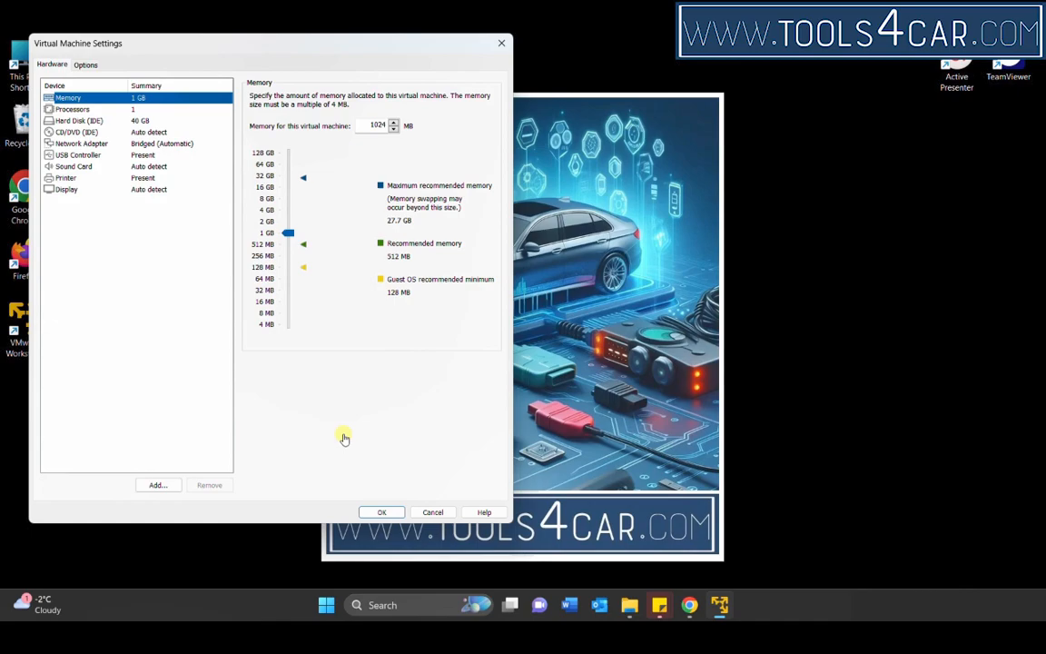
click(433, 512)
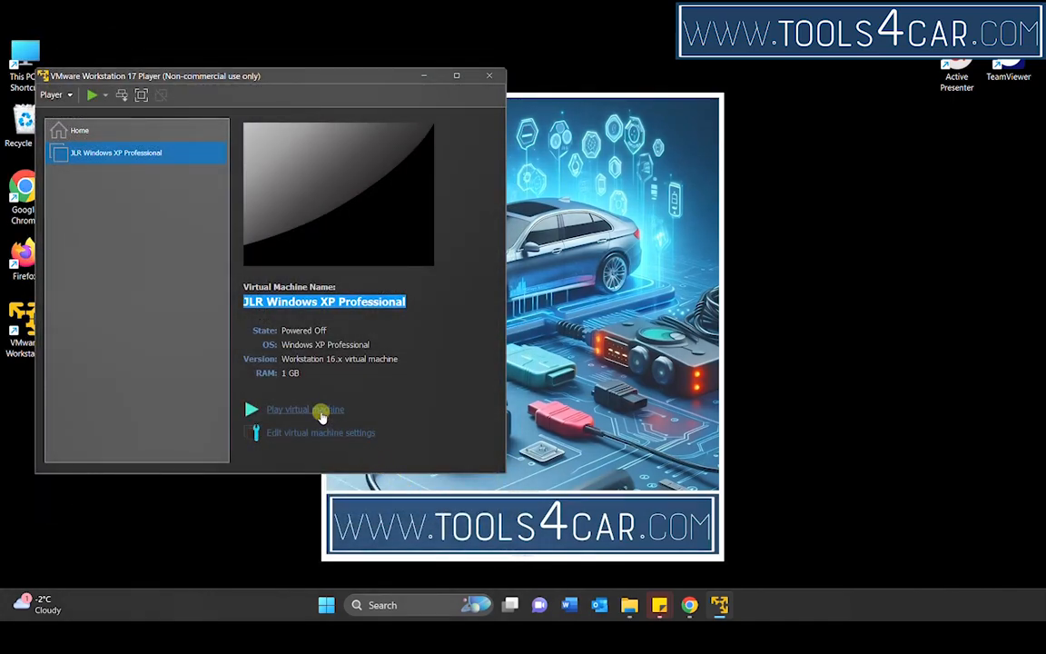
click(321, 413)
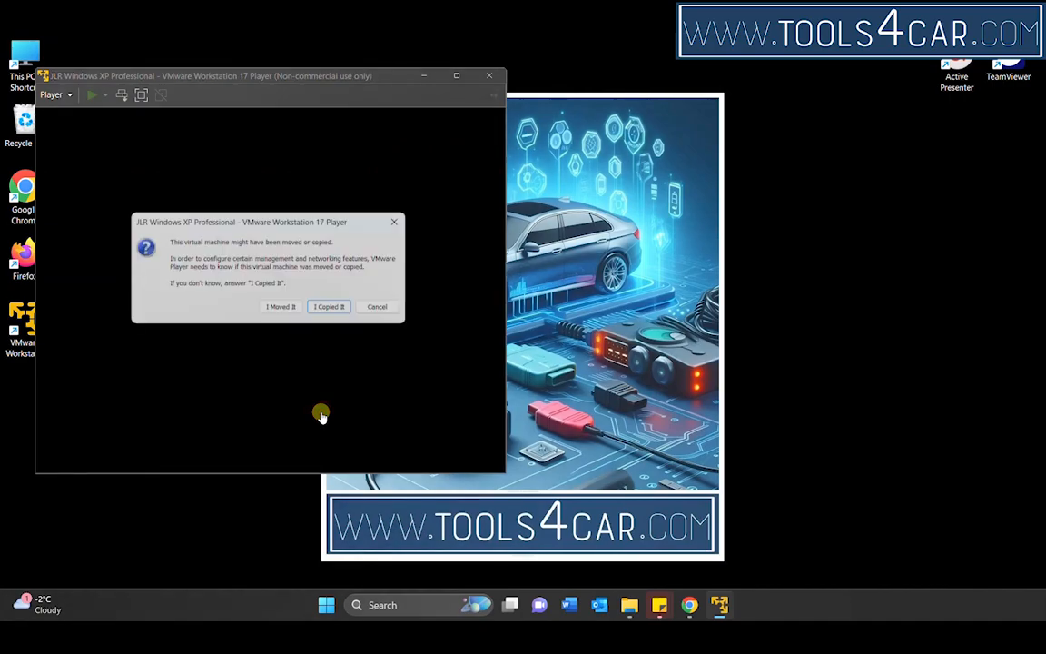
click(284, 309)
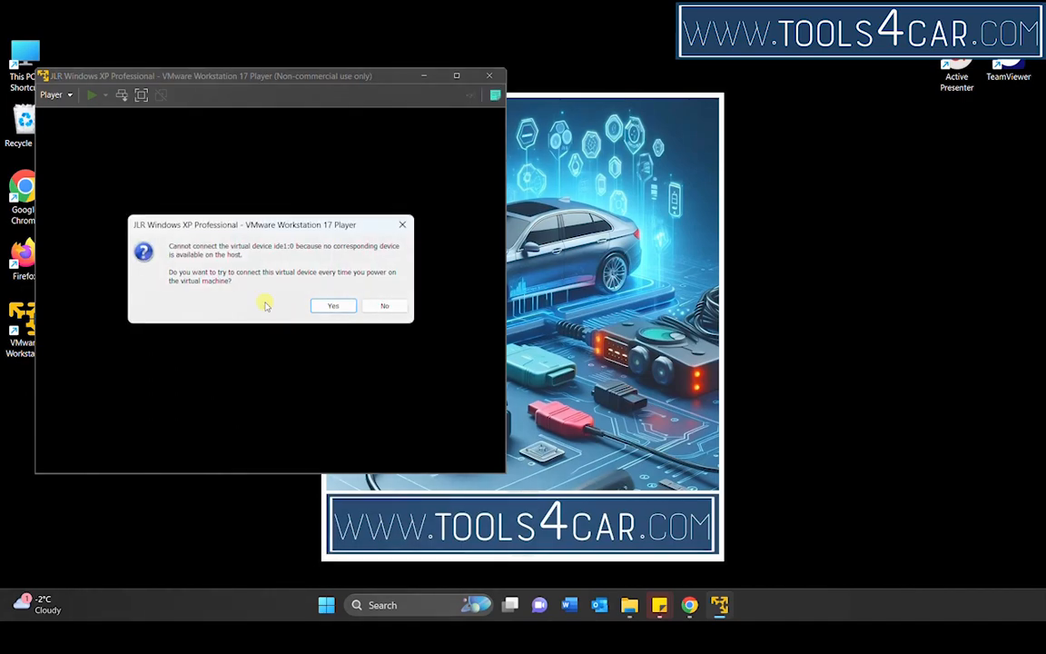
click(384, 307)
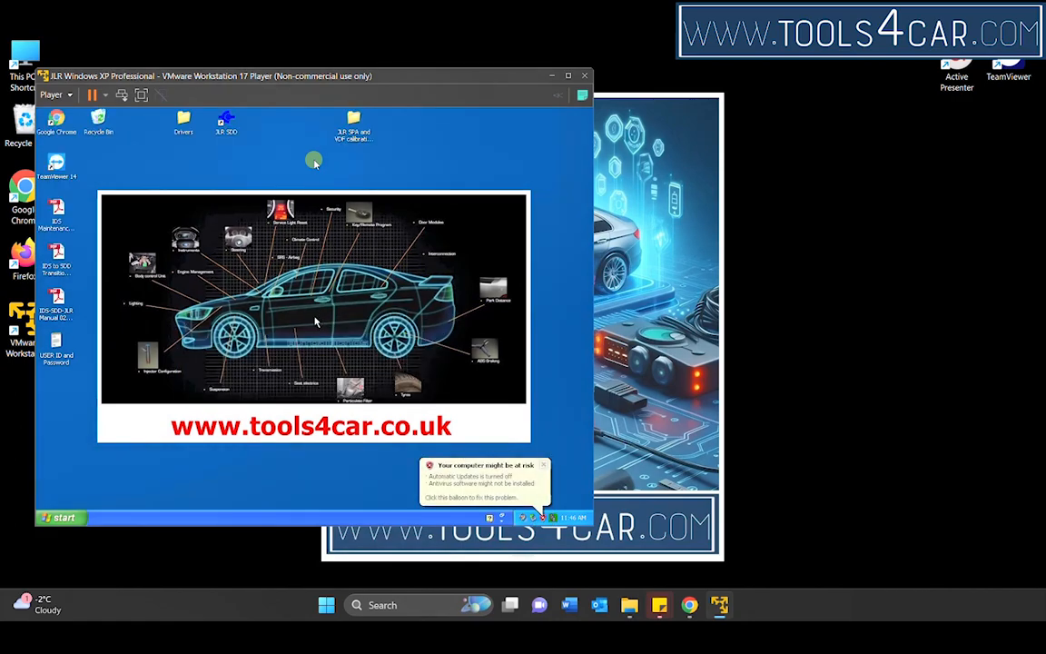
click(567, 76)
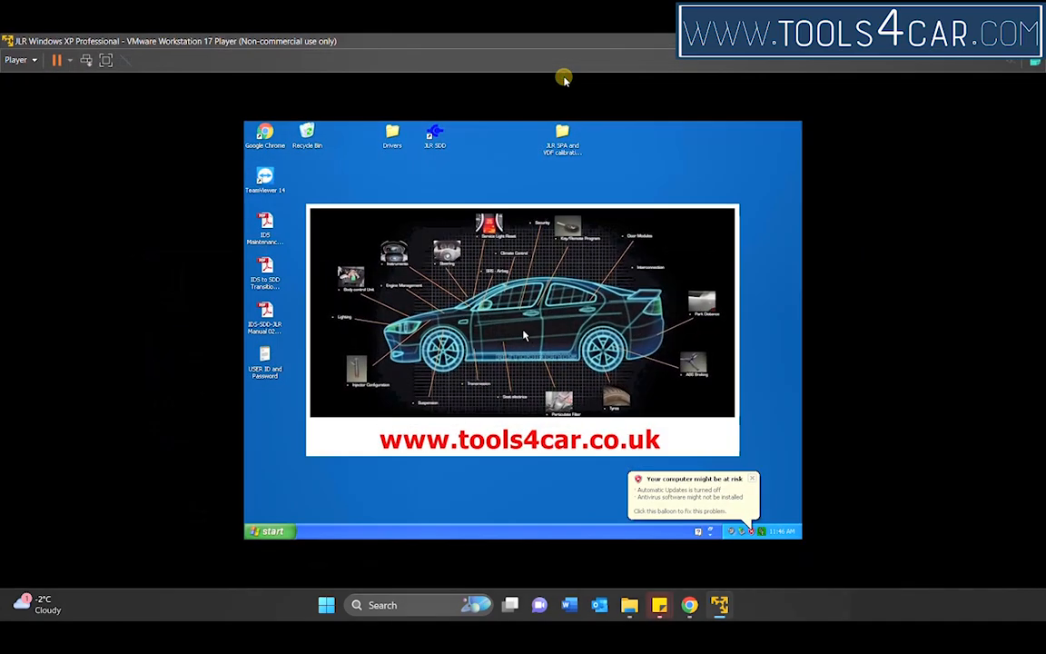
click(753, 481)
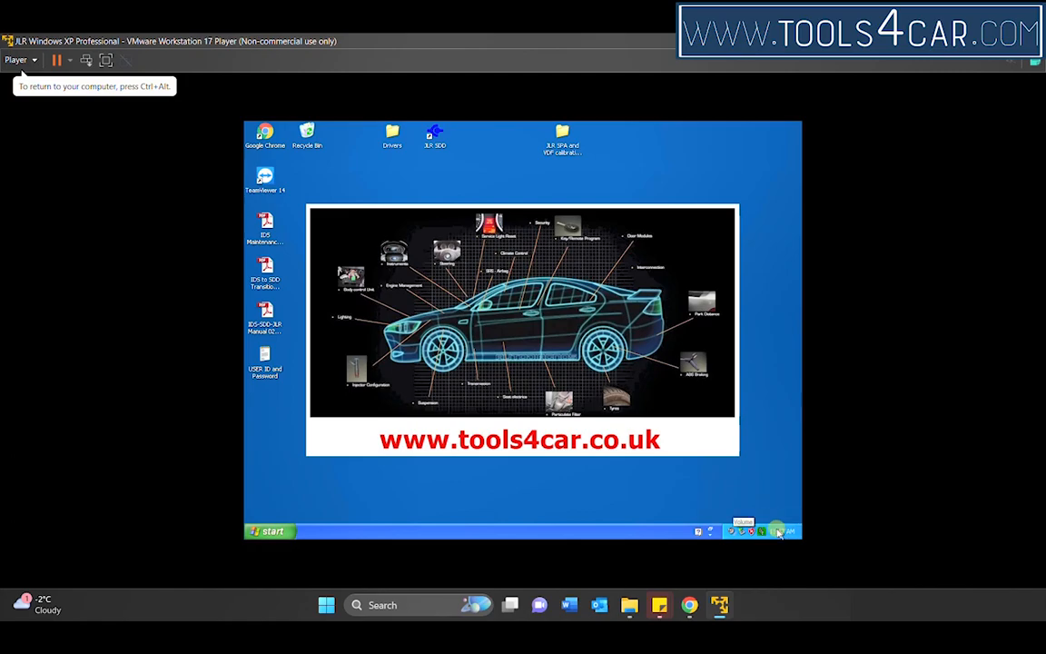
Step: Set the Windows XP system date to August 2012, keeping day 11, and check it on the clock
double_click(777, 531)
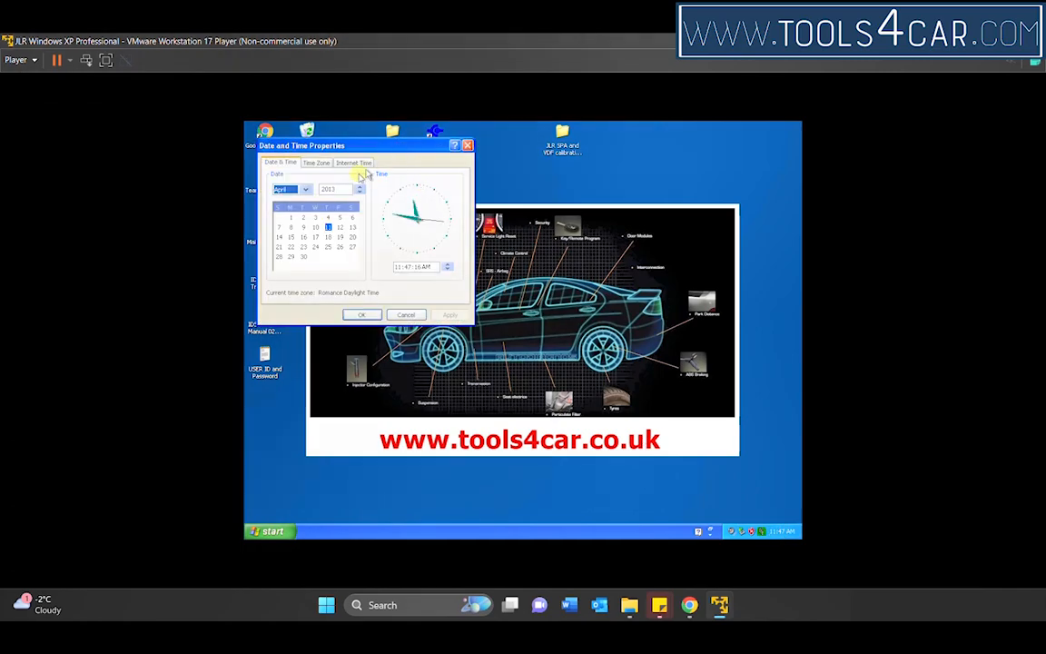
click(338, 188)
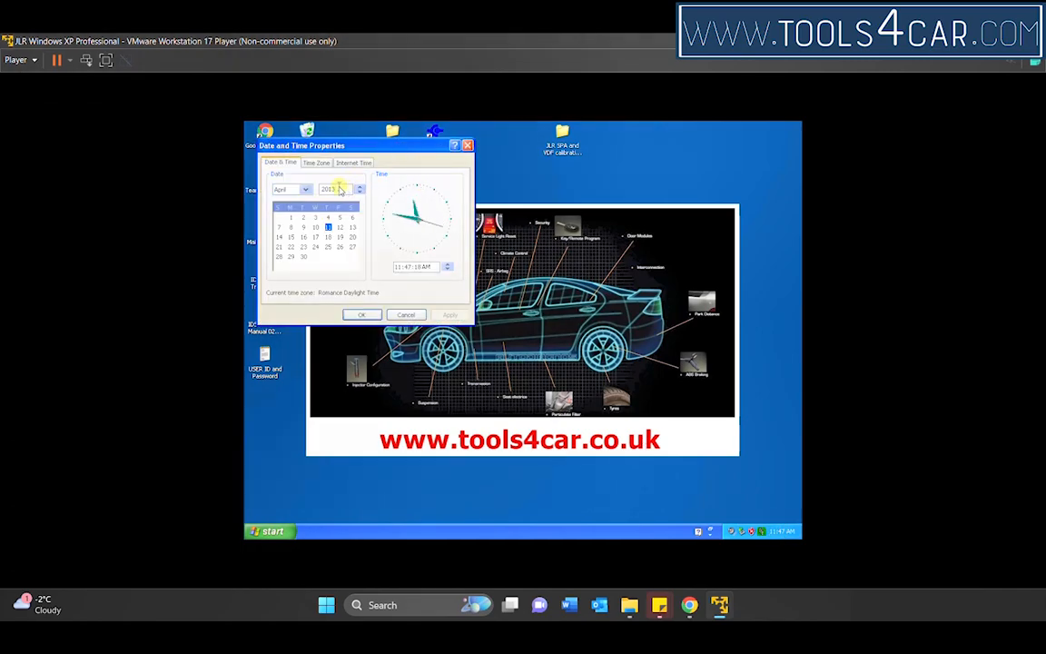
text(2)
click(305, 190)
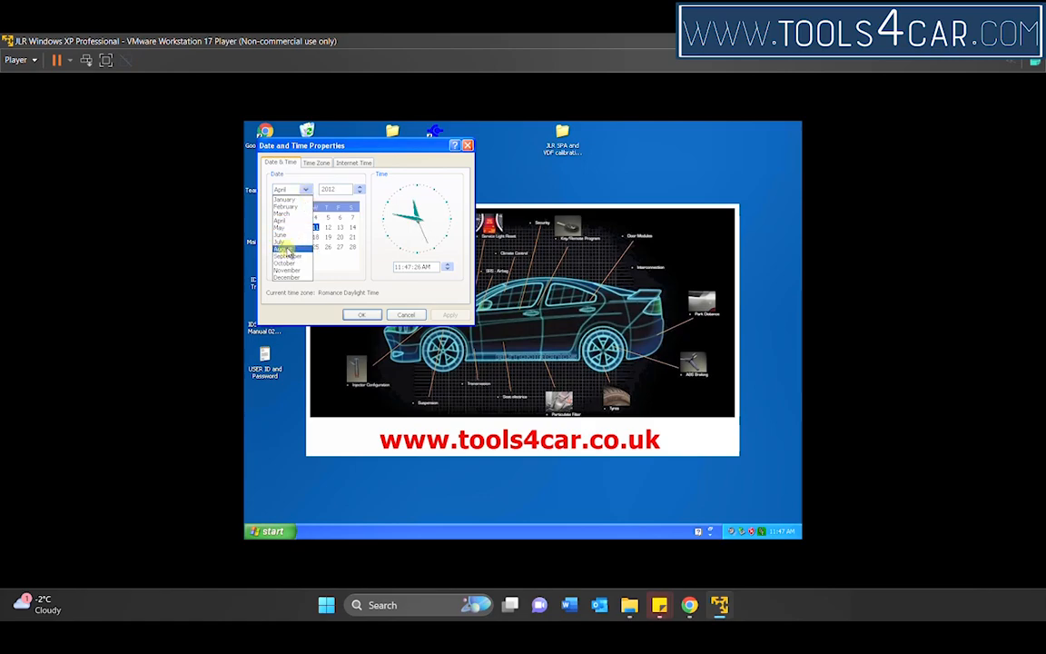
click(285, 249)
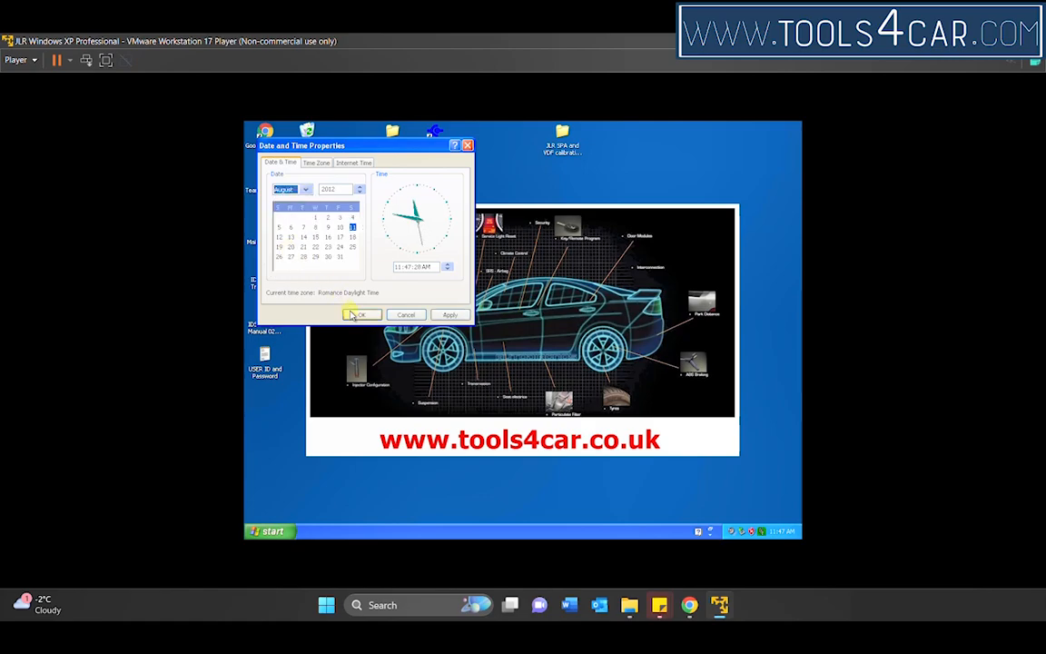
click(358, 315)
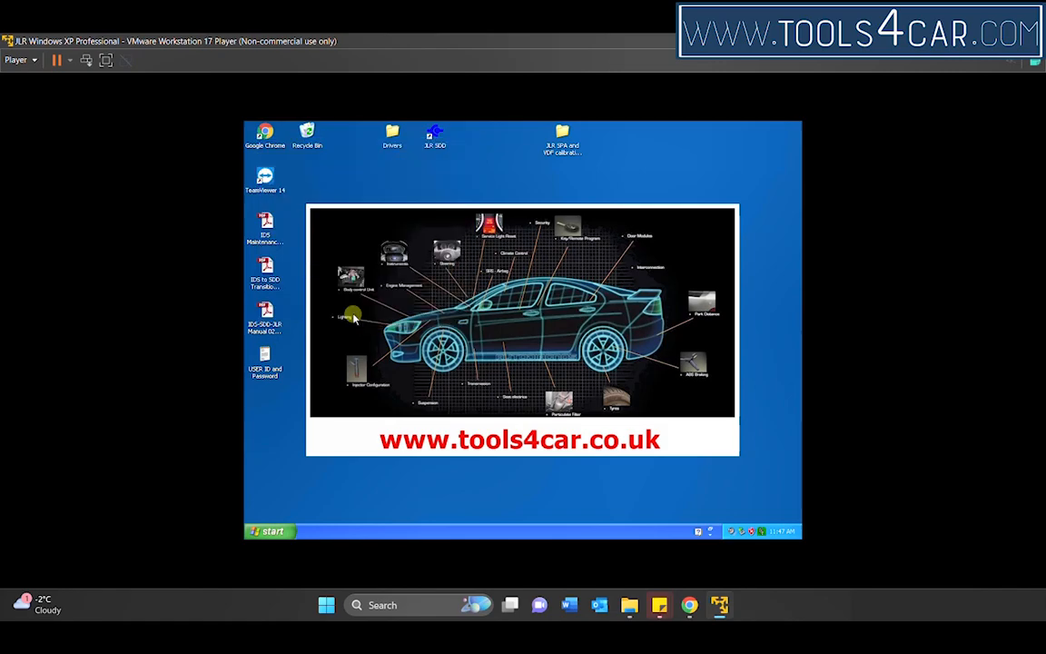
mouse_move(782, 534)
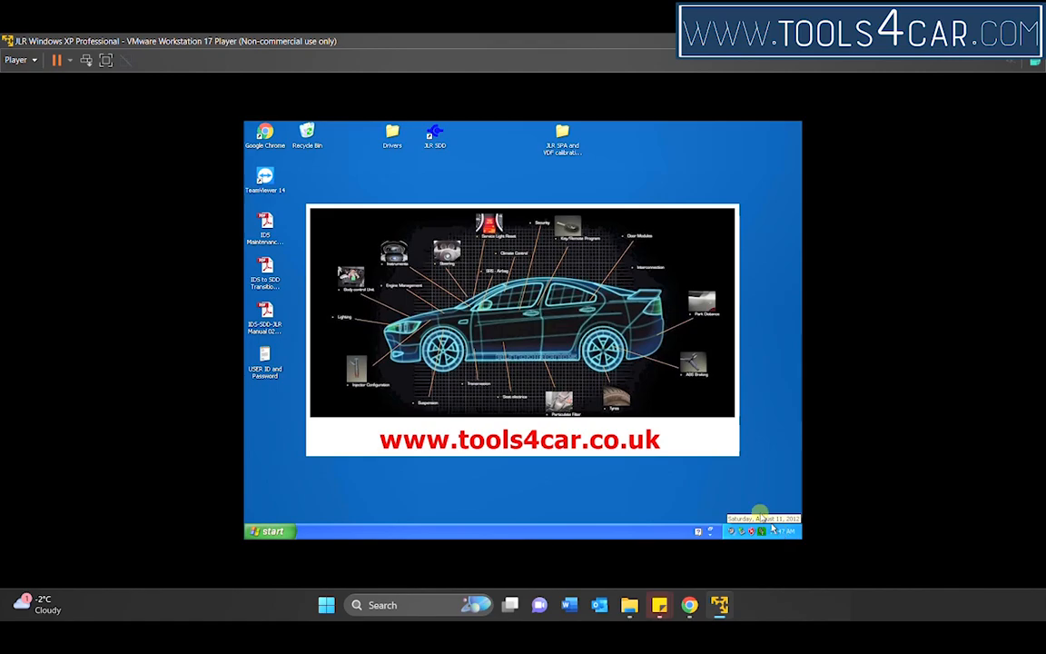
Step: Set the Windows XP screen resolution to 1280 by 800 pixels and keep the new display settings
right_click(493, 173)
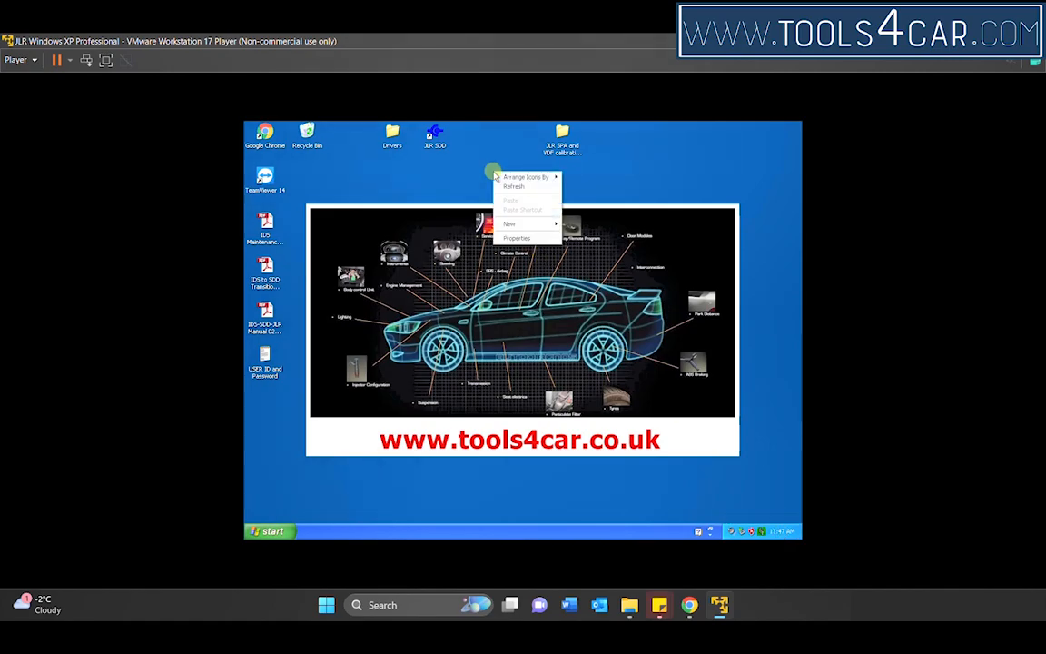
click(515, 238)
click(471, 243)
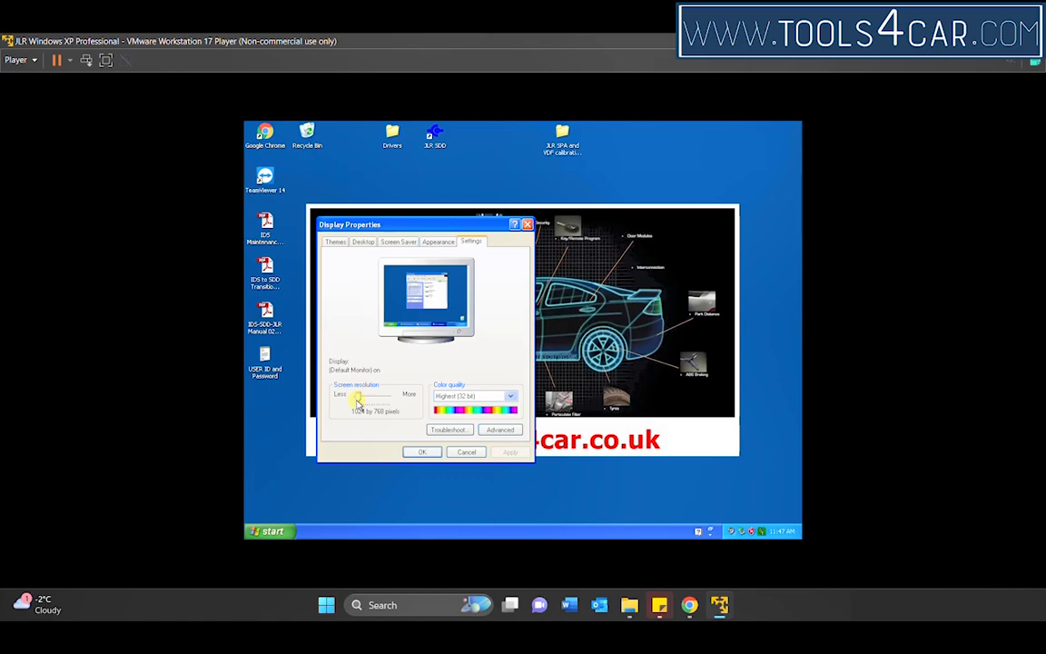
drag(357, 404, 365, 401)
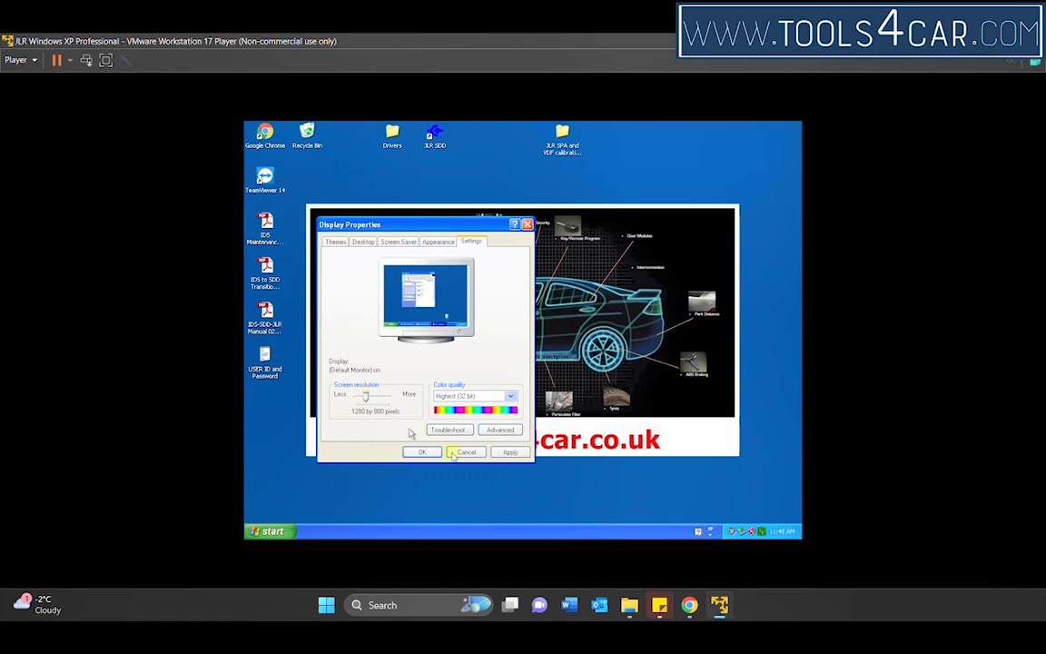
click(423, 452)
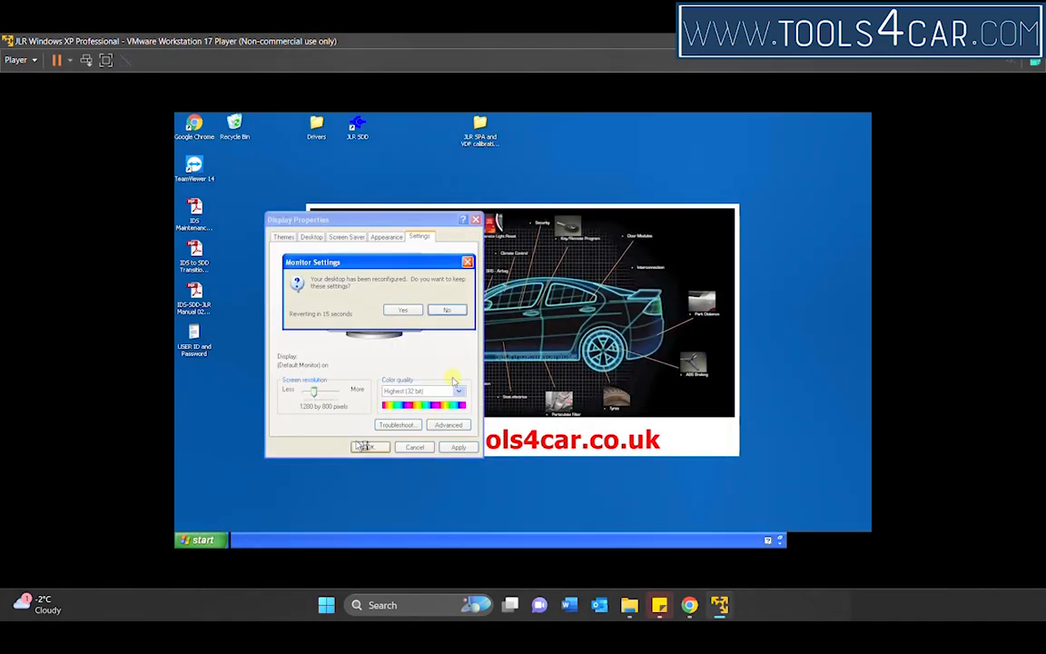
click(402, 310)
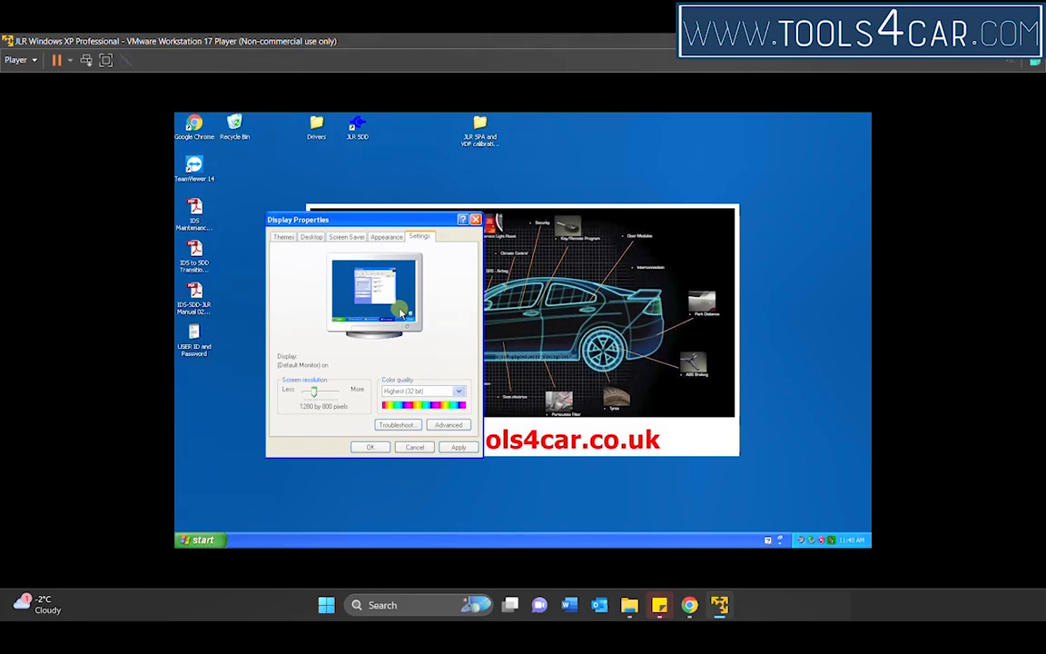
click(370, 448)
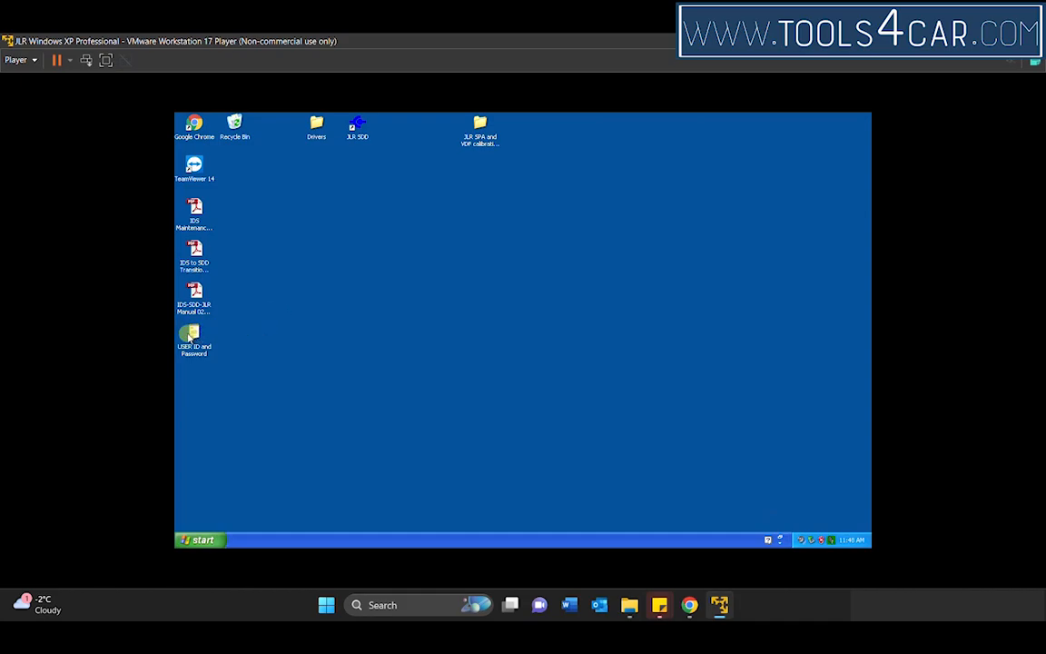
Step: Copy the user ID from the USER ID and Password file on the XP desktop and minimize the file
double_click(191, 337)
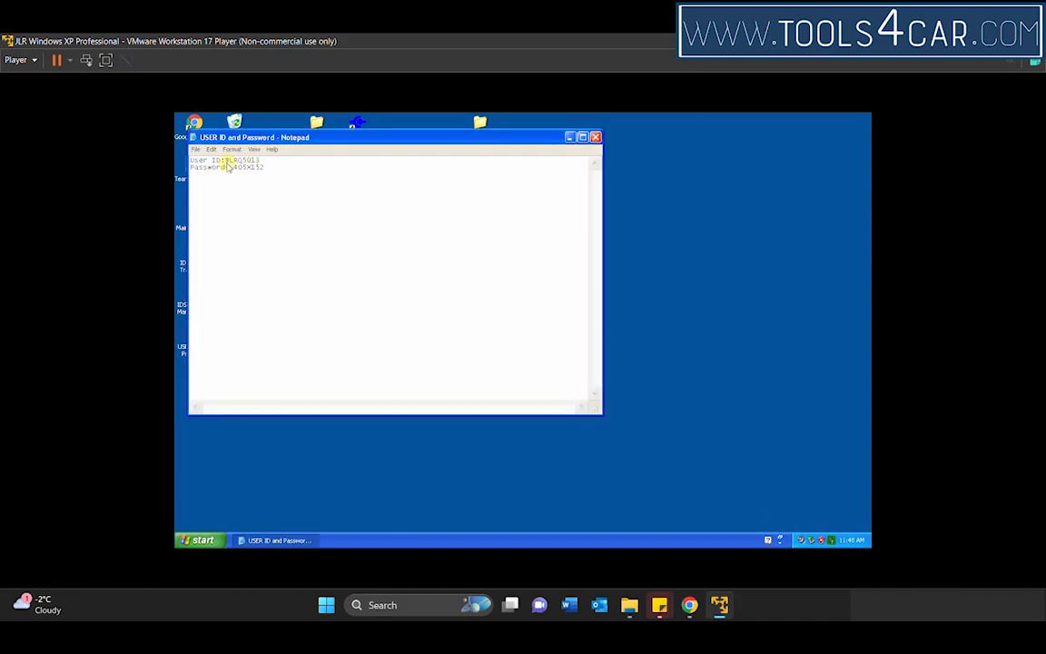
drag(226, 160, 260, 166)
right_click(258, 164)
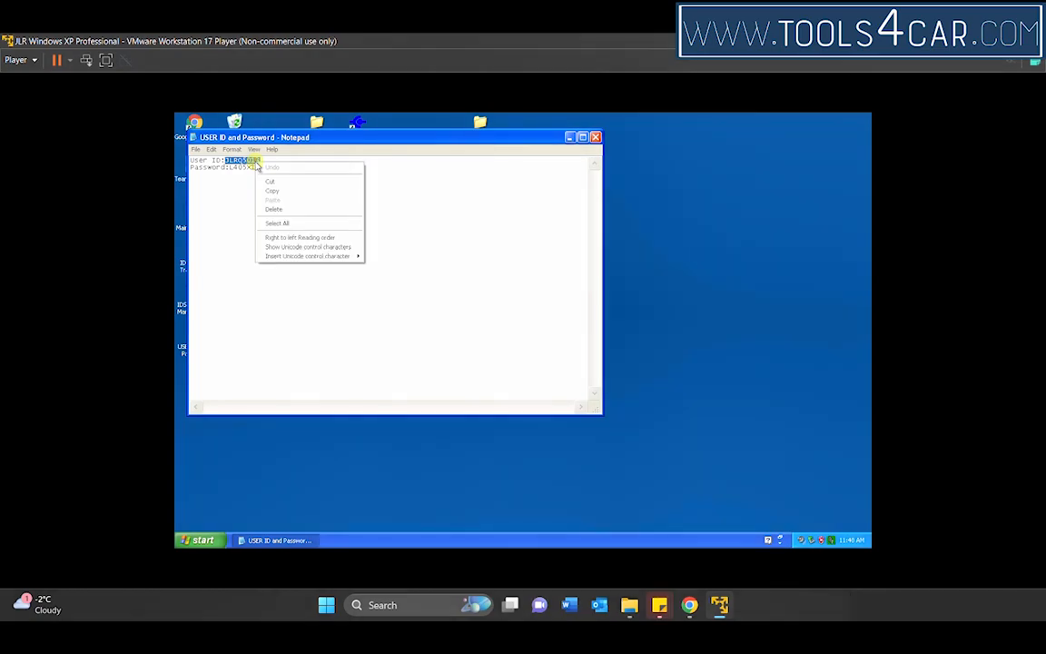
click(282, 191)
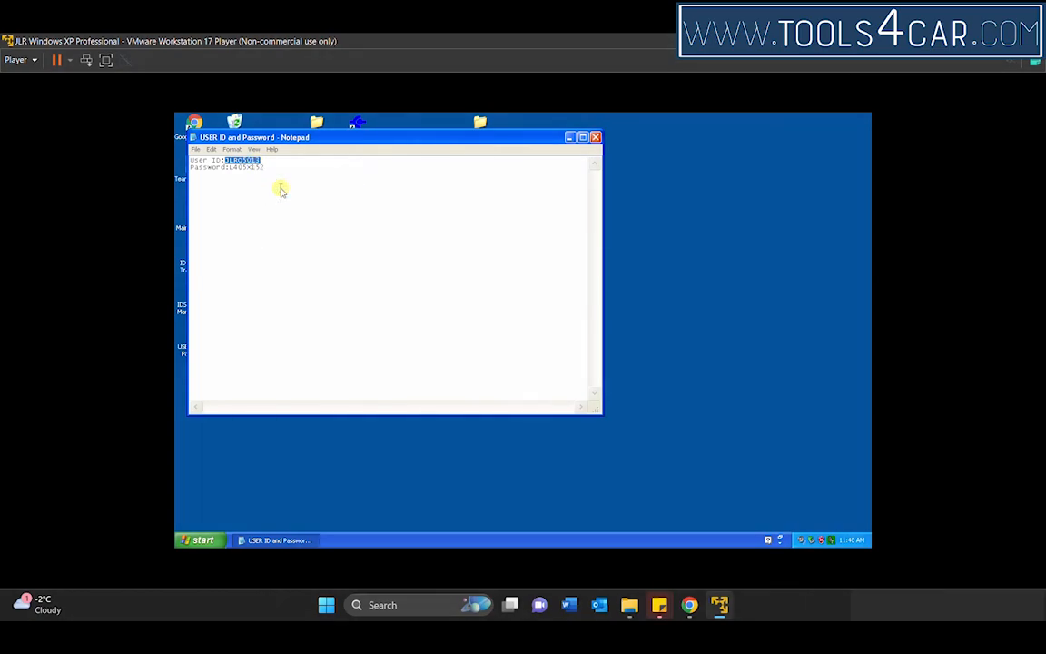
click(570, 138)
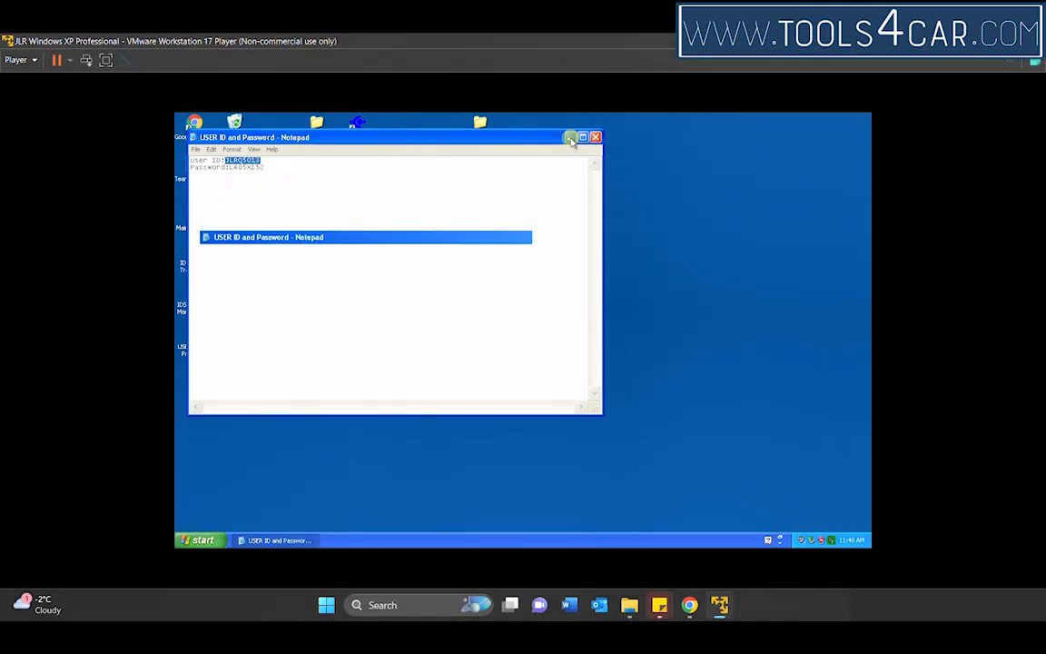
Step: Launch JLR SDD, continue without a network connection, and paste the copied user ID into the USER ID field
double_click(357, 130)
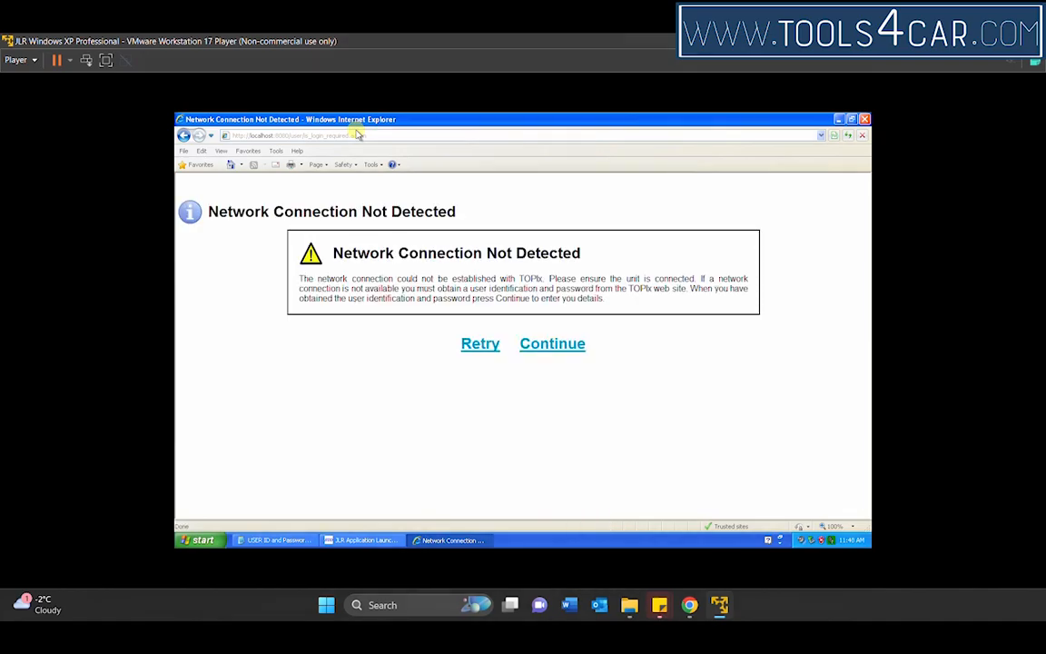
click(539, 343)
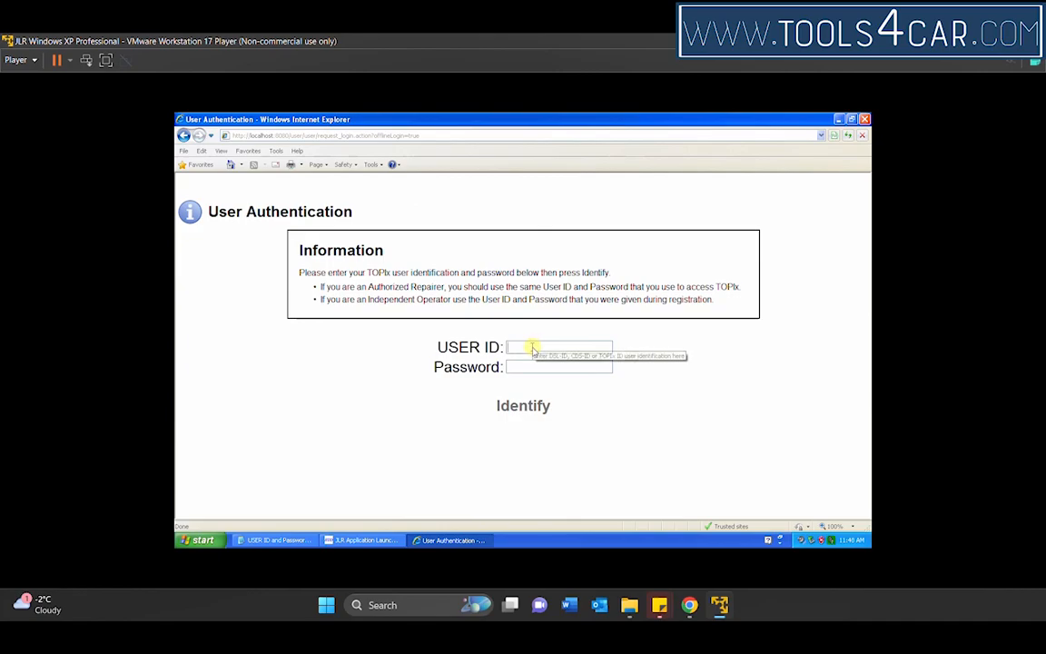
key(ctrl+v)
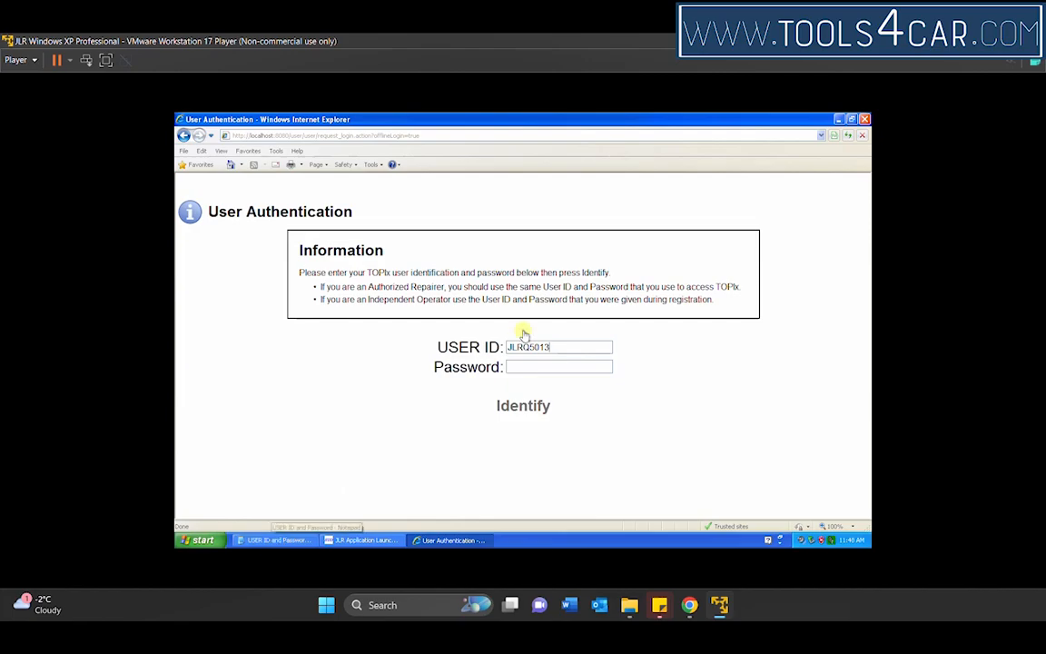
Step: Copy the password from the USER ID and Password file into the Password field, authenticate the user and begin the SDD session
click(273, 542)
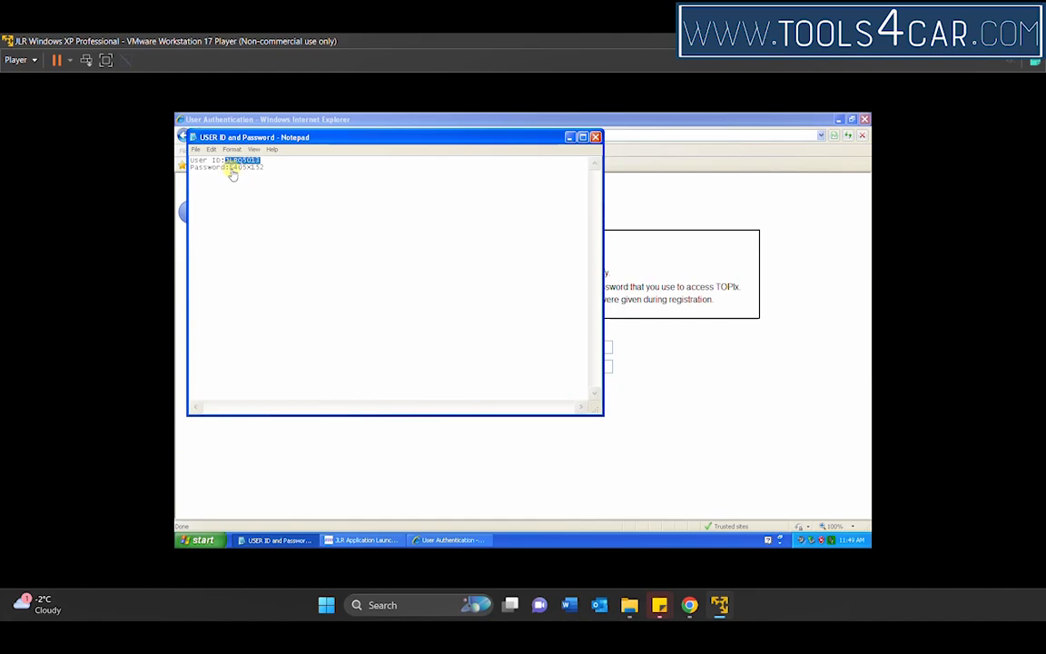
drag(231, 168, 265, 169)
right_click(257, 172)
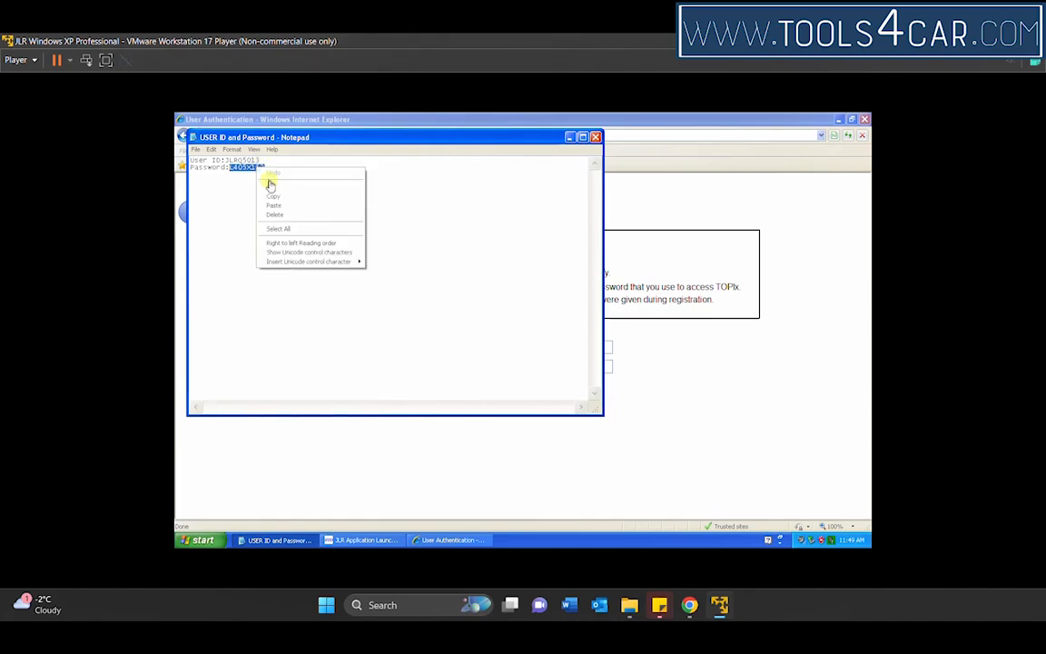
click(277, 195)
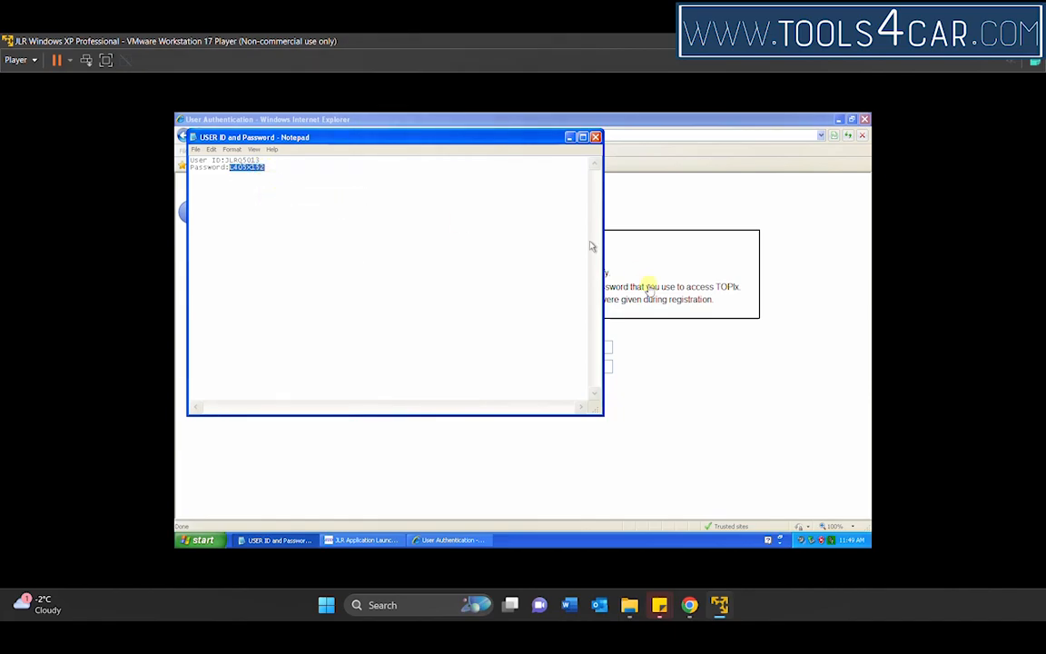
click(693, 363)
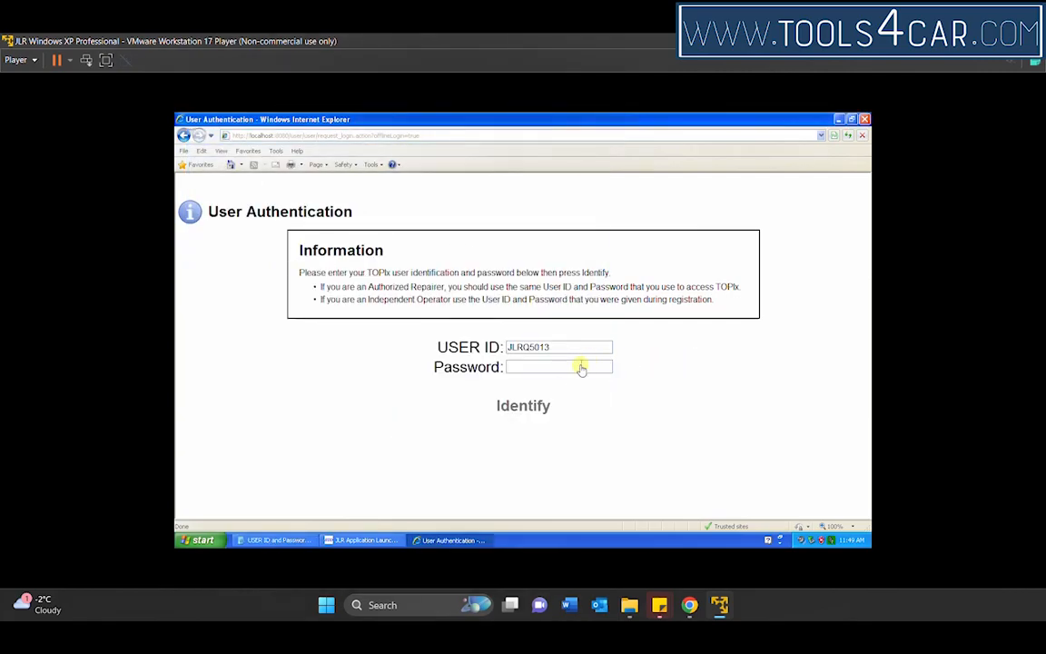
key(ctrl+v)
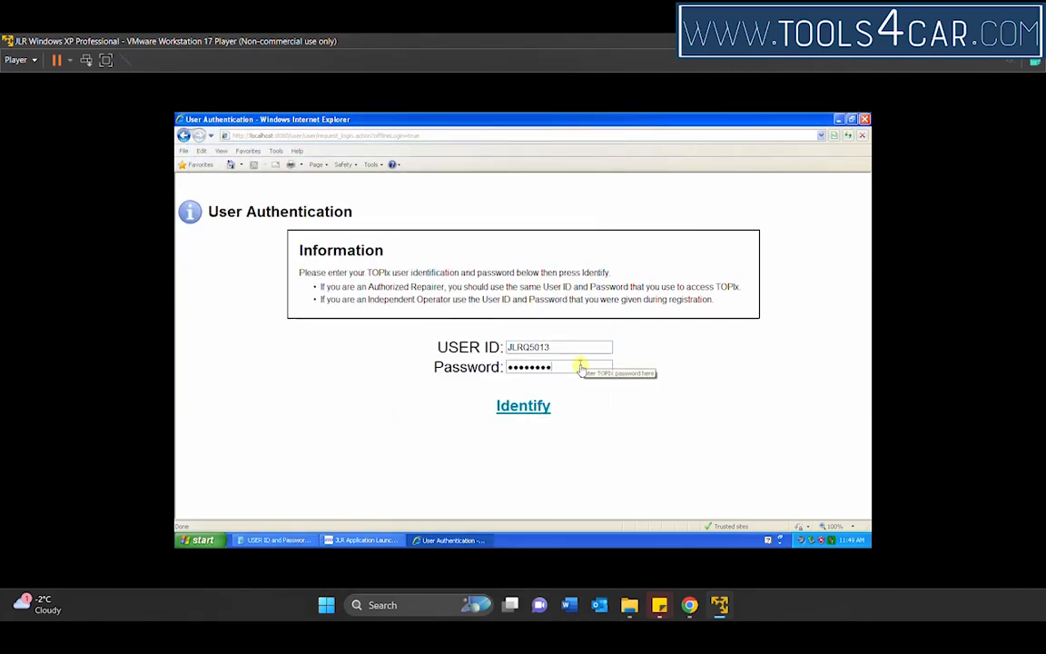
click(512, 411)
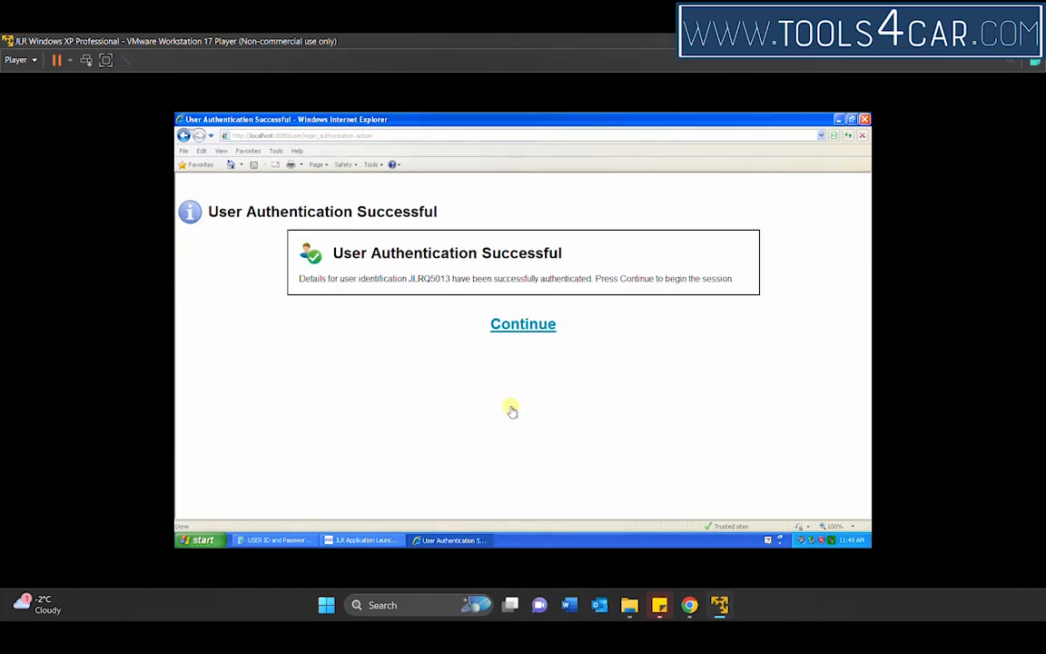
click(531, 326)
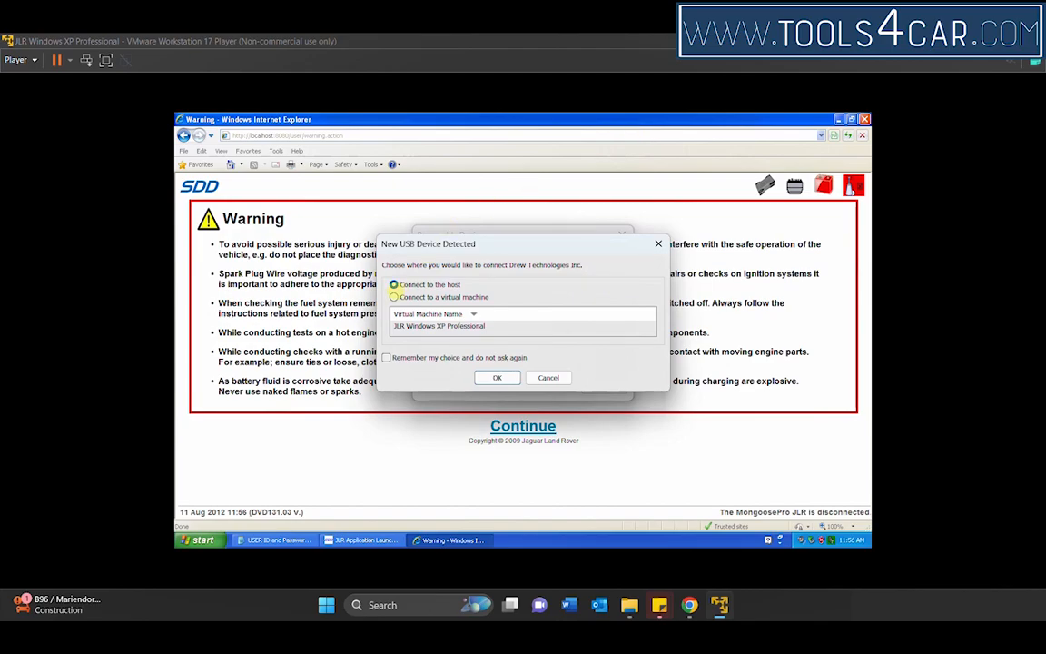
Step: Connect the Drew Technologies USB device to the JLR Windows XP Professional virtual machine, remember this choice and dismiss the removable devices hint
click(393, 297)
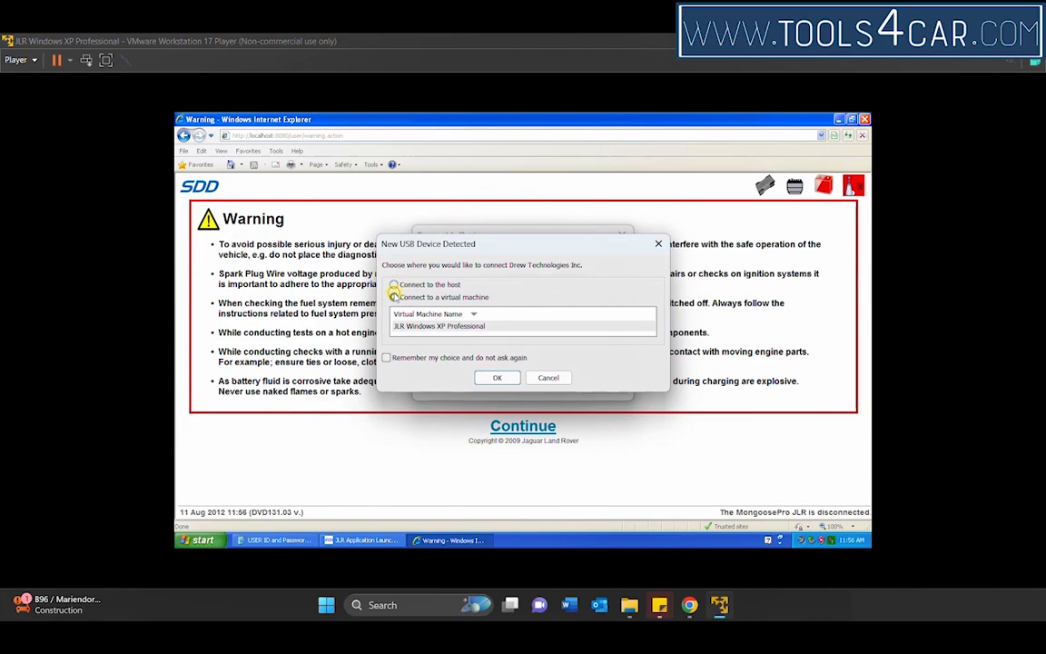
click(386, 358)
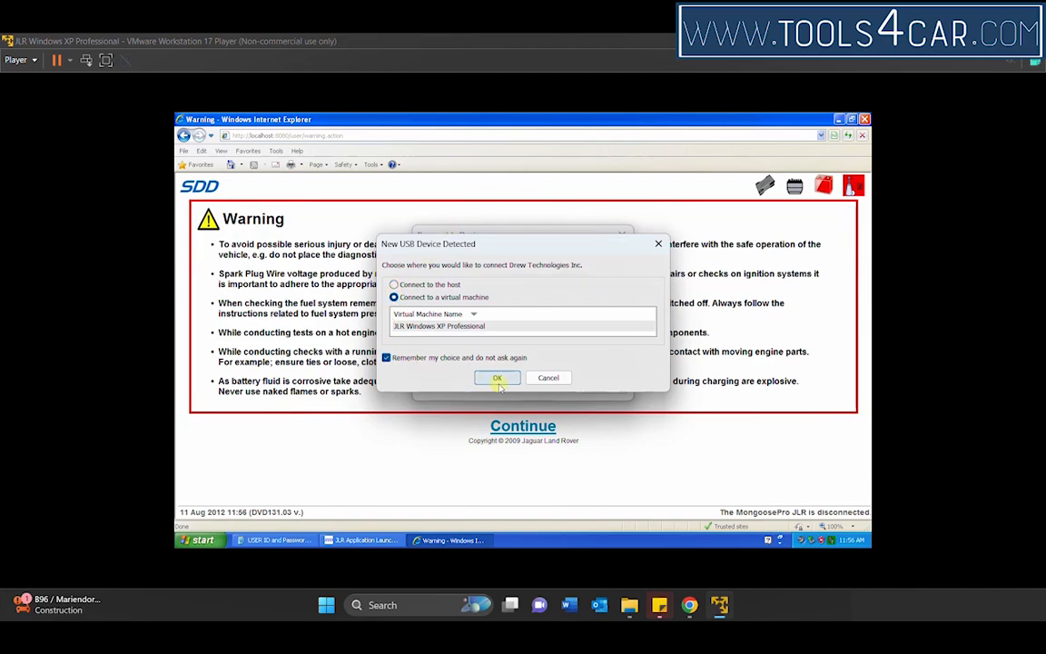
click(498, 380)
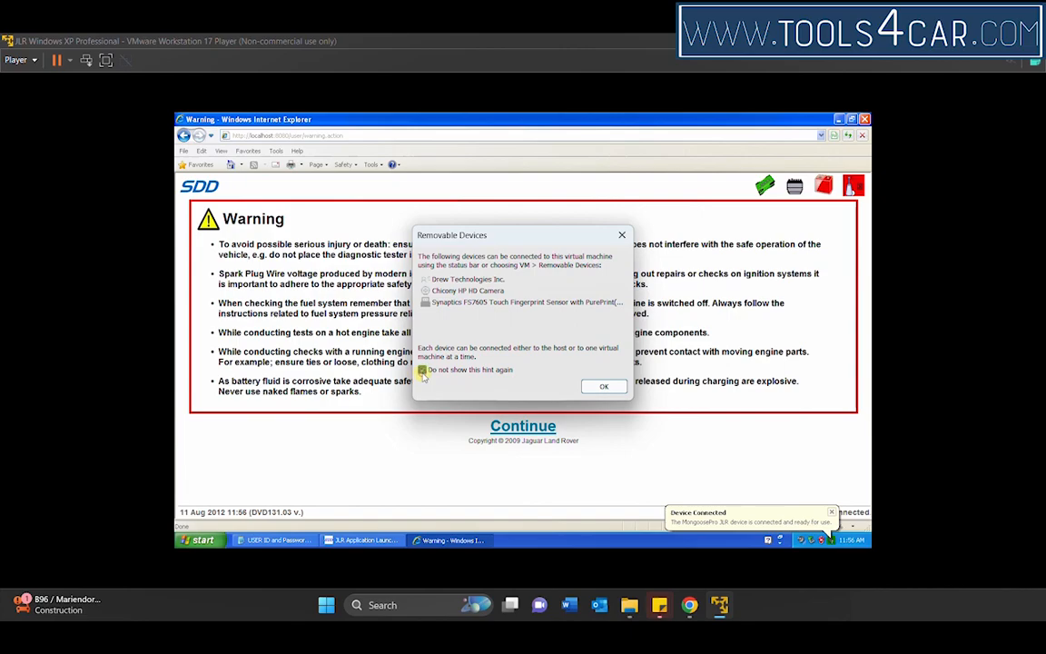
click(601, 386)
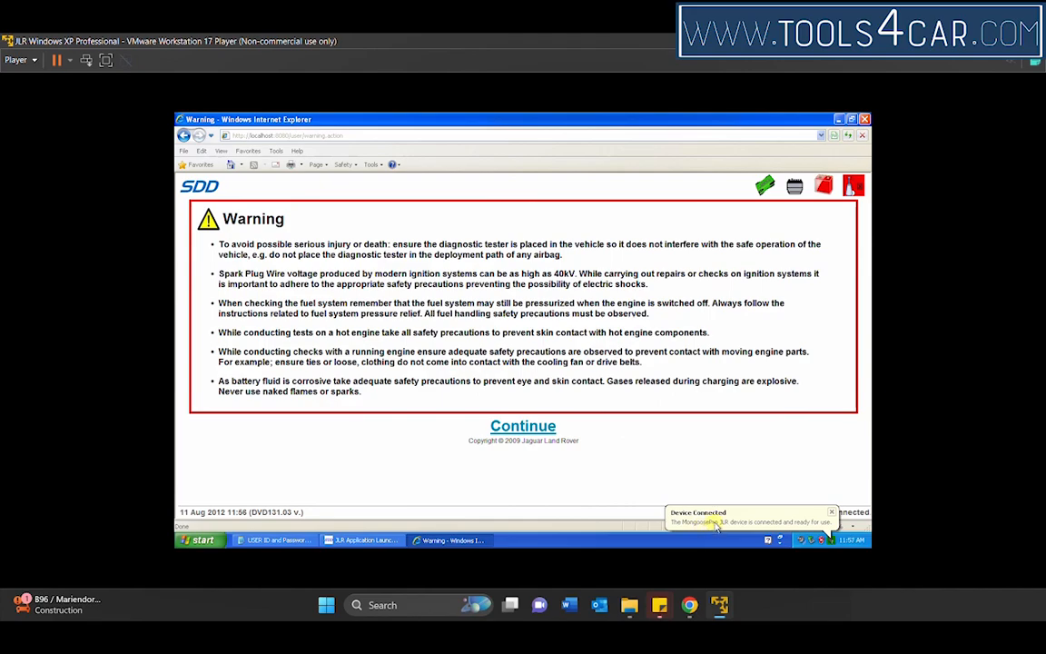
Step: Disconnect the Drew Technologies device from the virtual machine and return it to the host
click(18, 60)
mouse_move(80, 115)
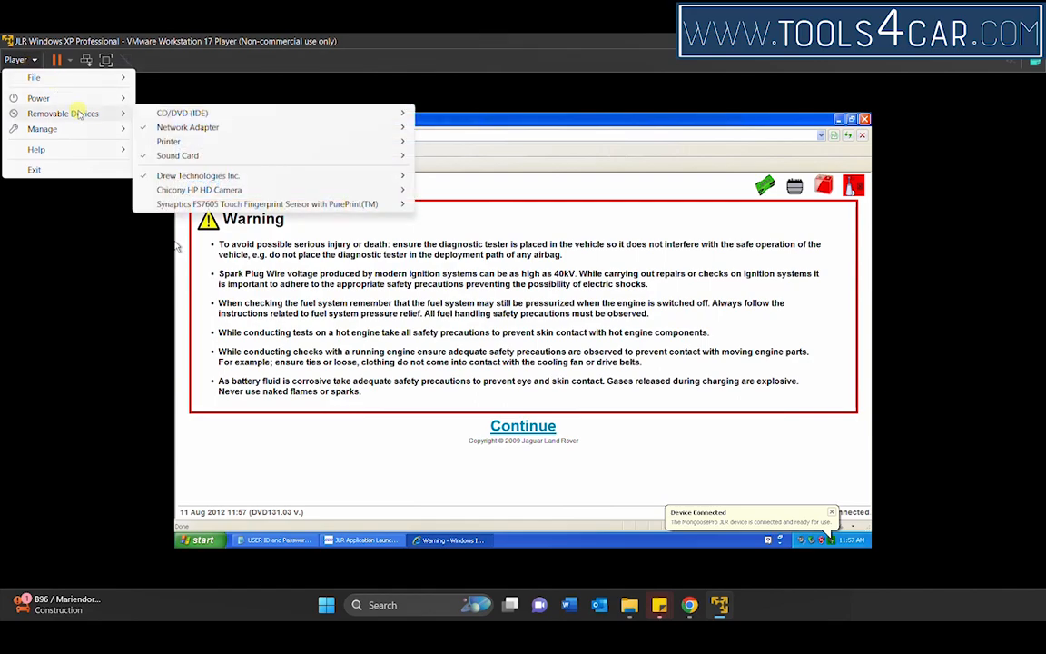
mouse_move(214, 175)
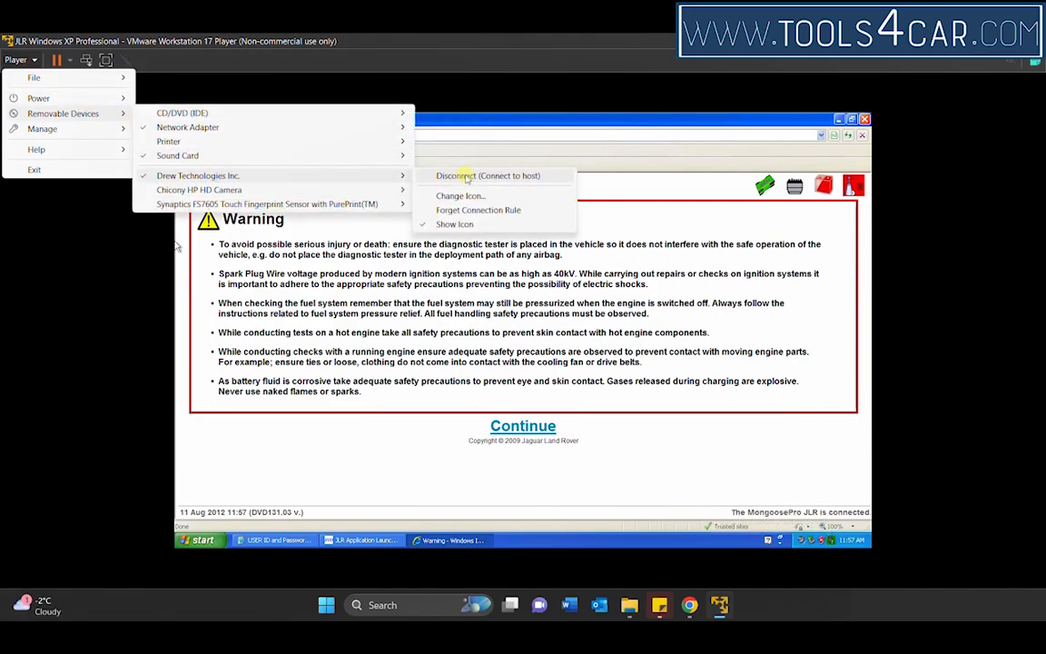
mouse_move(367, 186)
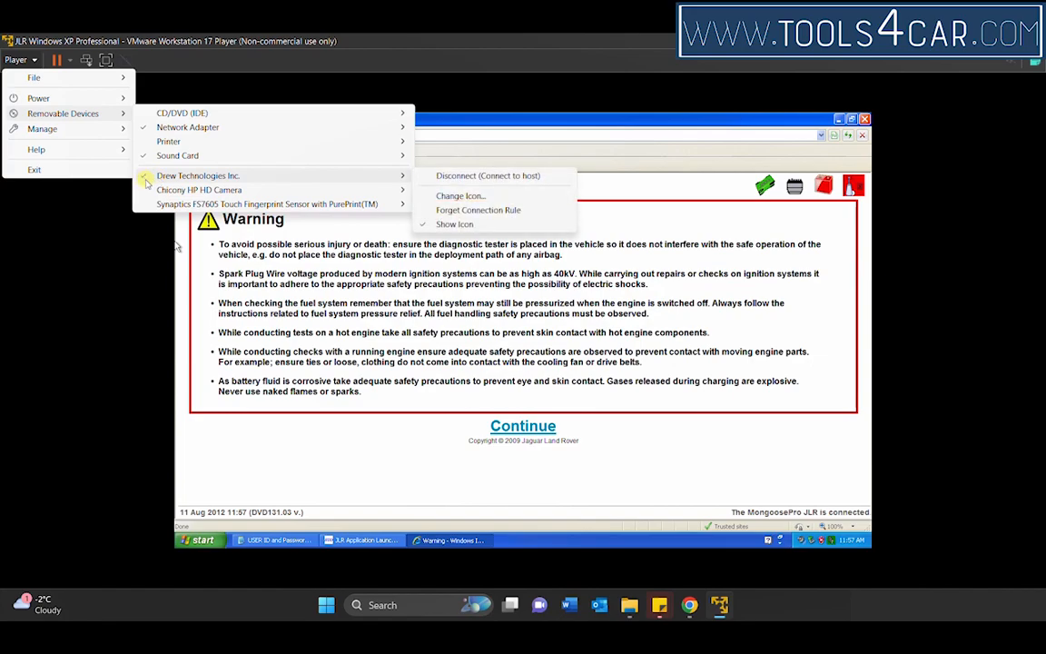
click(450, 176)
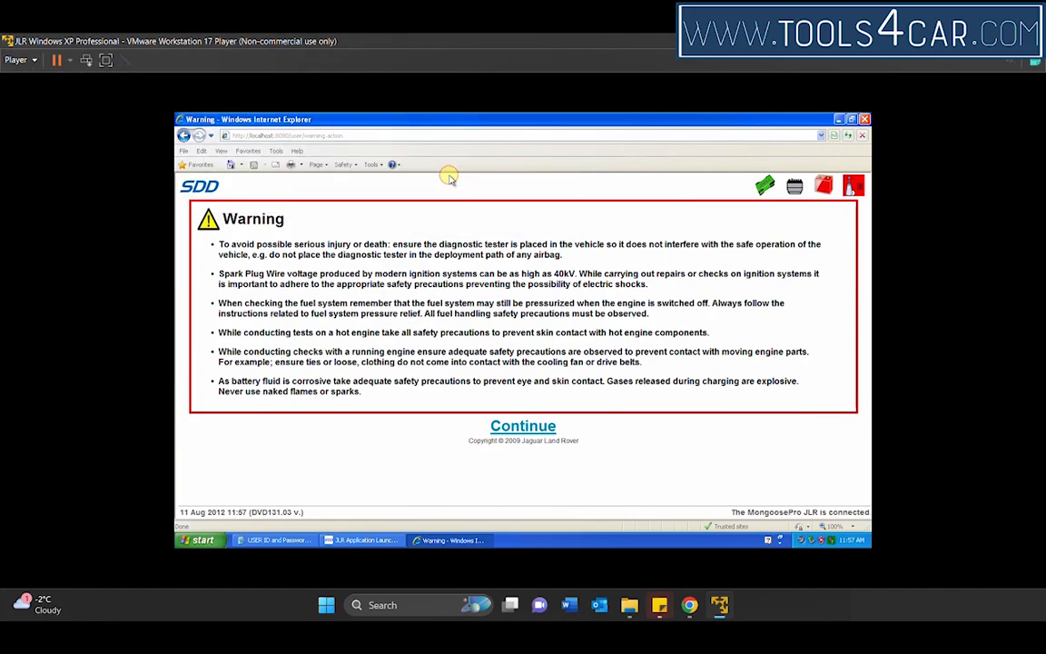
Step: Reconnect the MongoosePro JLR device to the virtual machine and continue past the SDD safety warning to VIN Entry
click(18, 60)
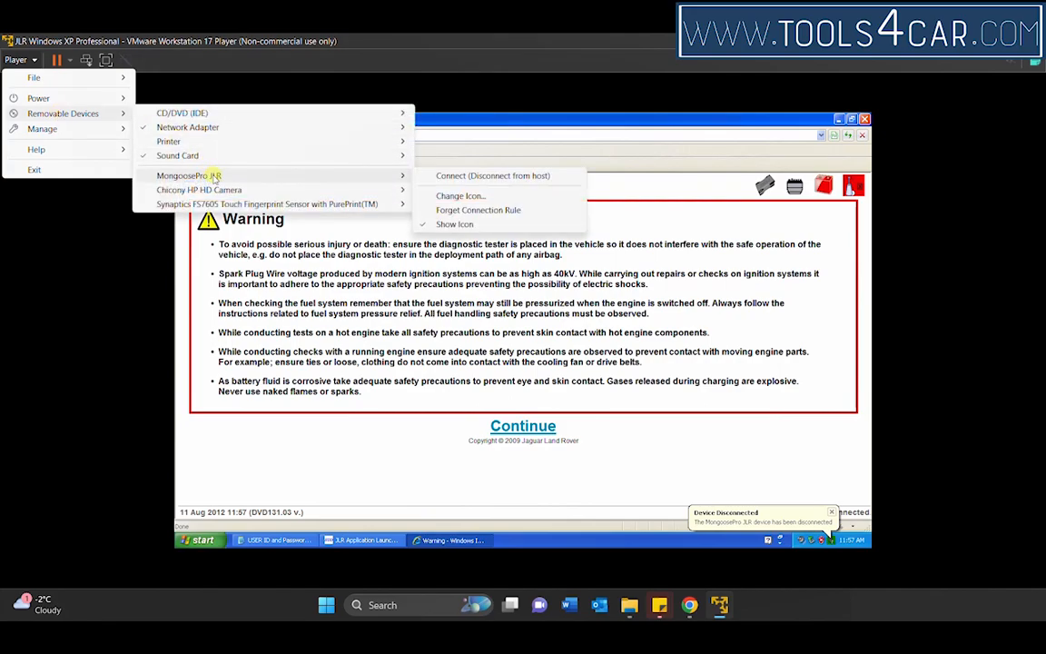
click(469, 181)
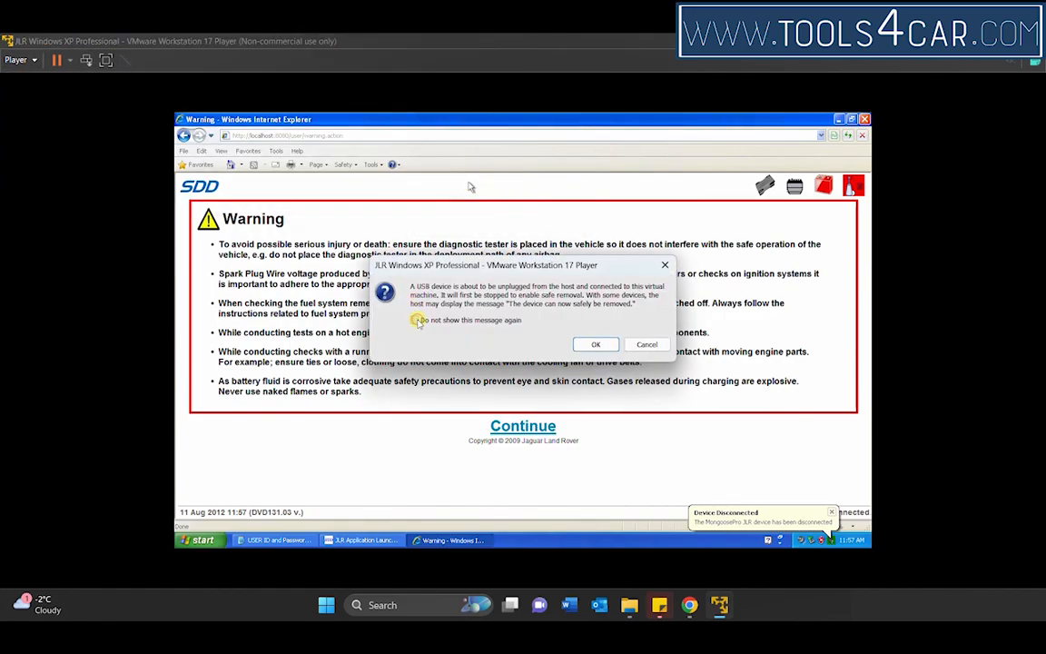
click(595, 345)
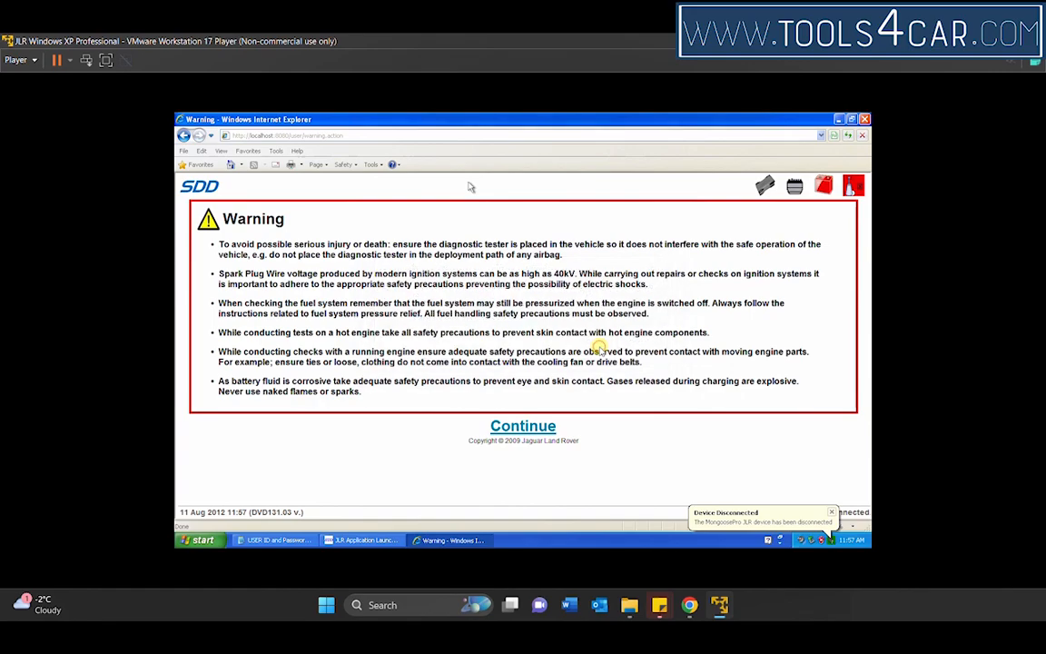
click(520, 426)
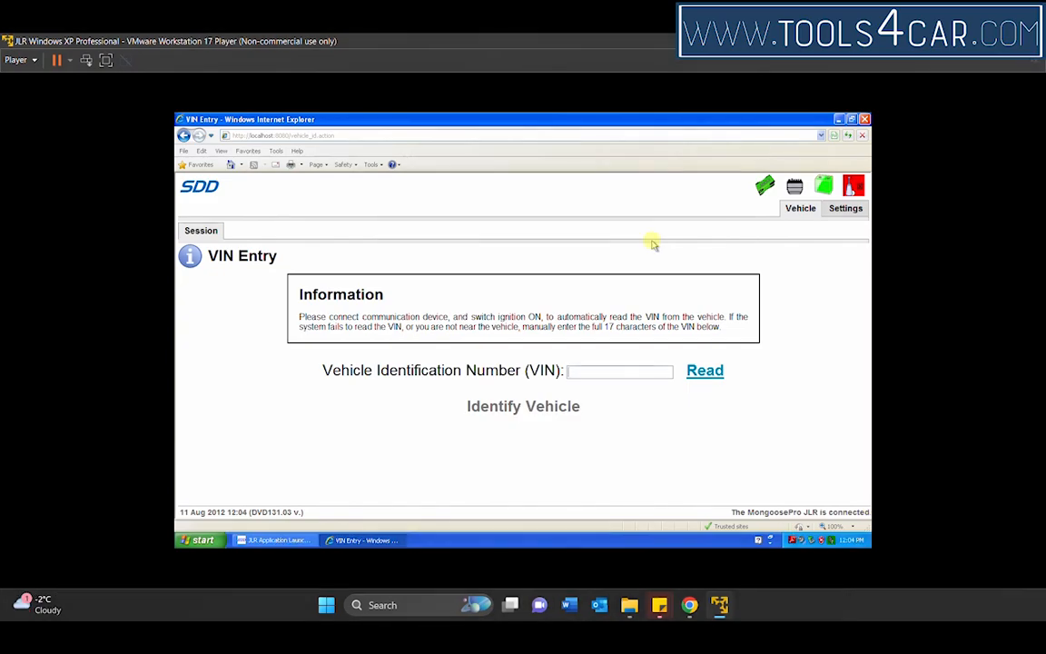
Step: Uncover the XP desktop icons, and review the Software section of the IDS Maintenance & Troubleshooting Guide before closing it
click(841, 119)
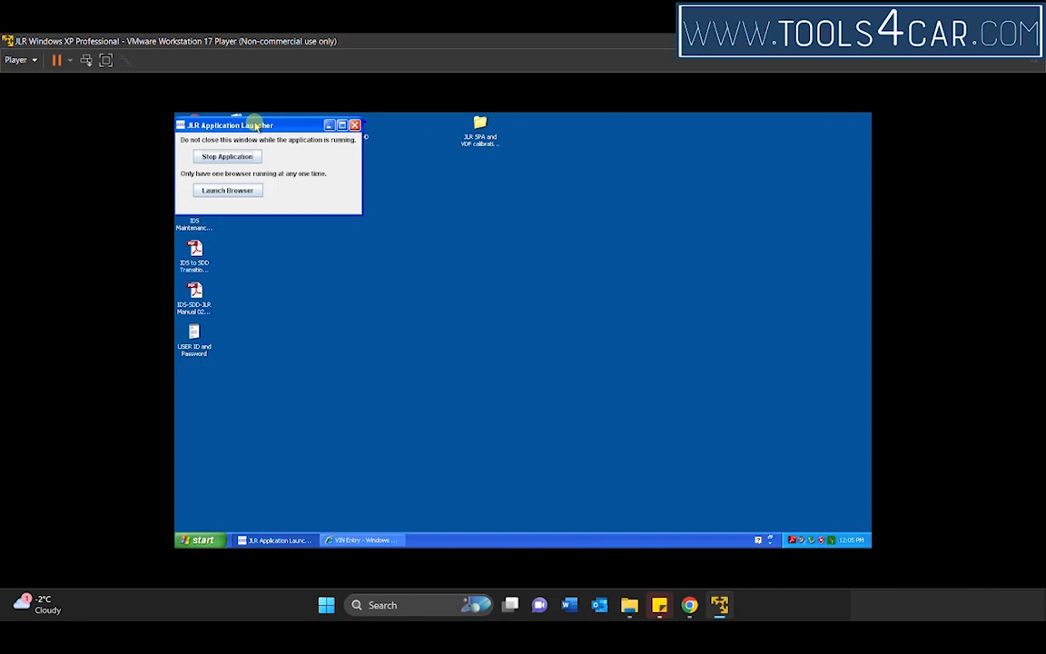
drag(257, 124, 531, 175)
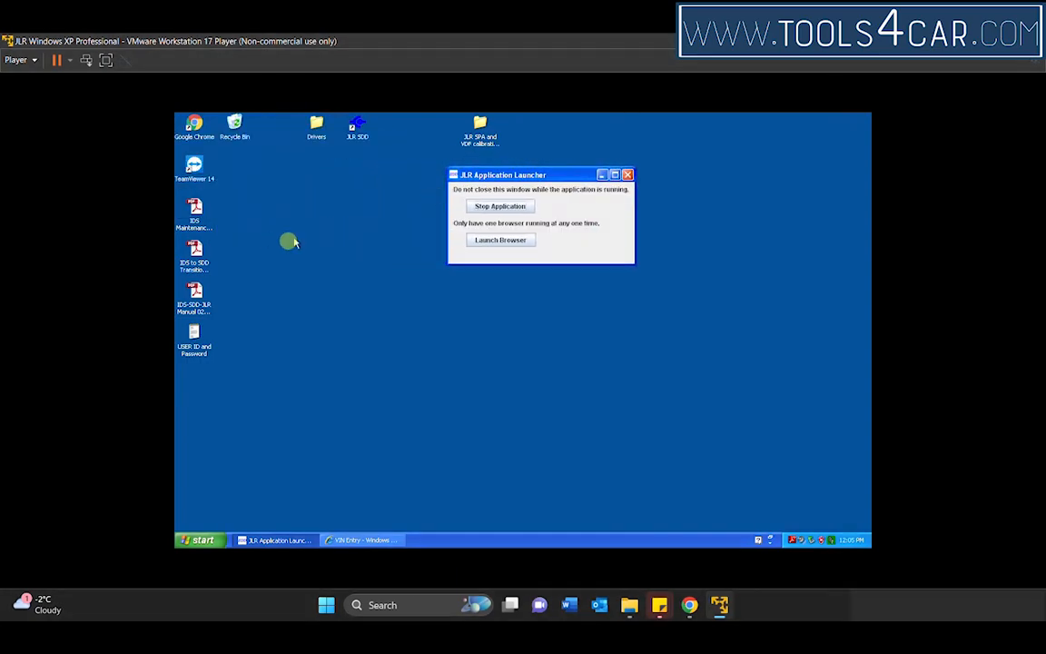
double_click(196, 213)
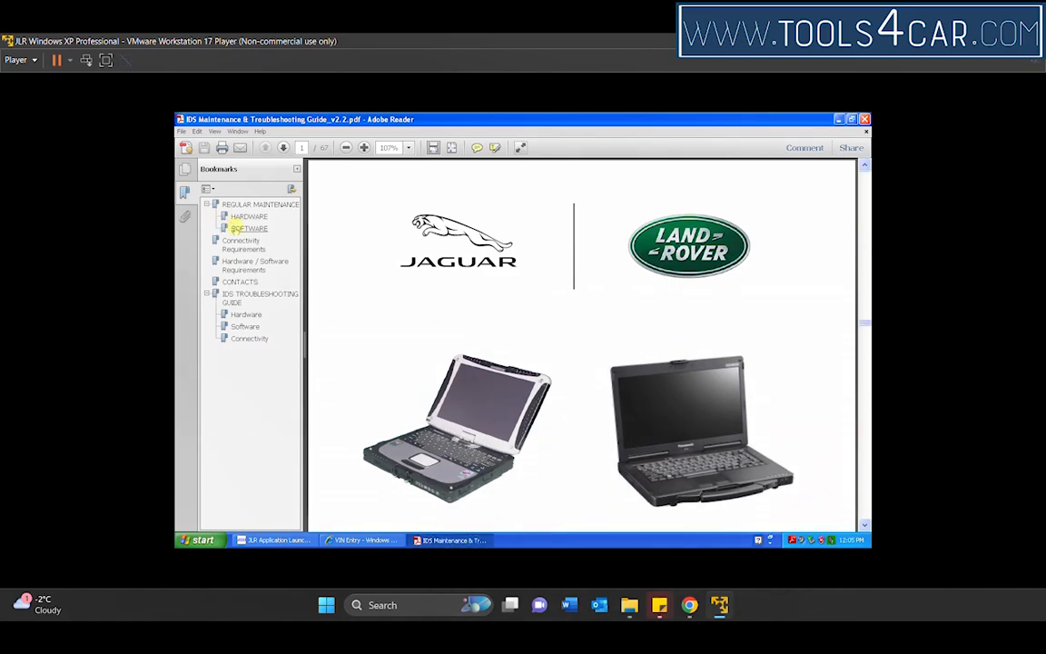
click(248, 228)
scroll(866, 525, down, 5)
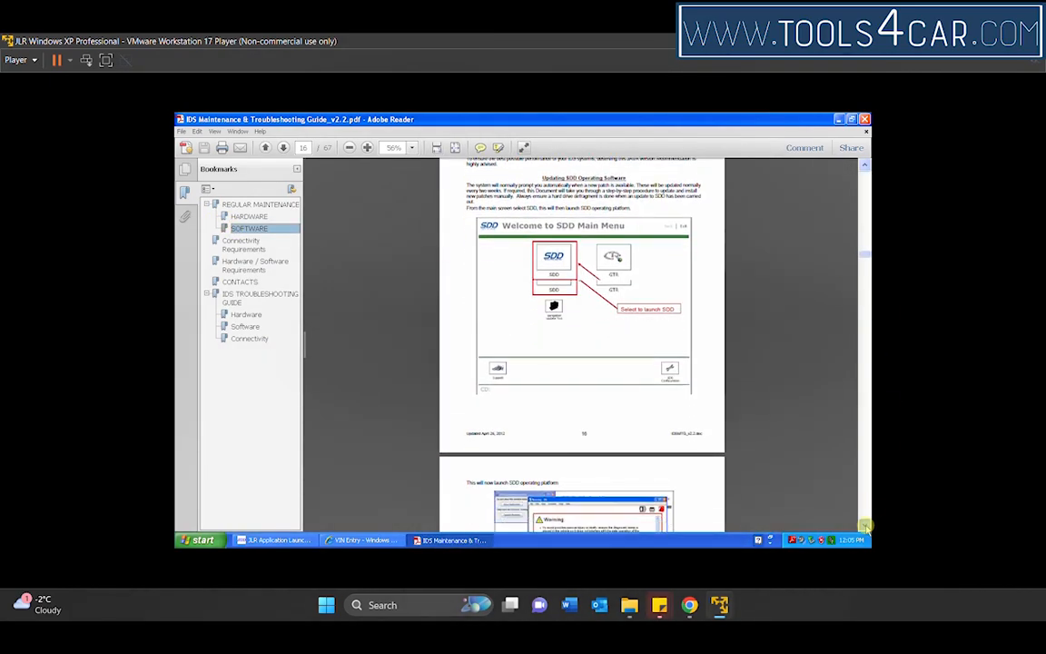
scroll(719, 411, down, 10)
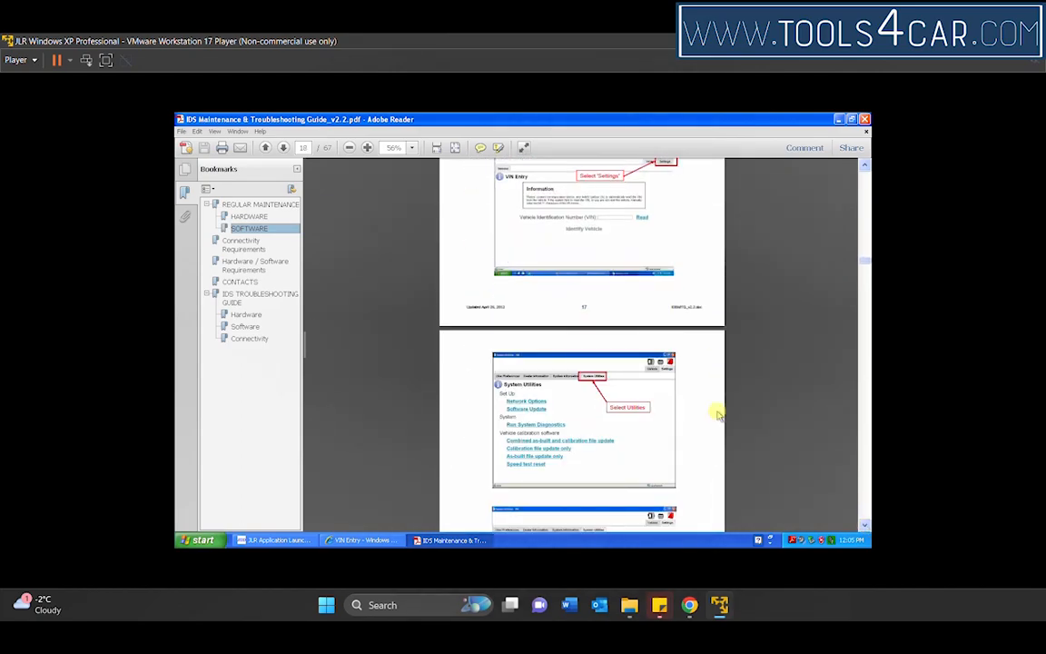
click(865, 119)
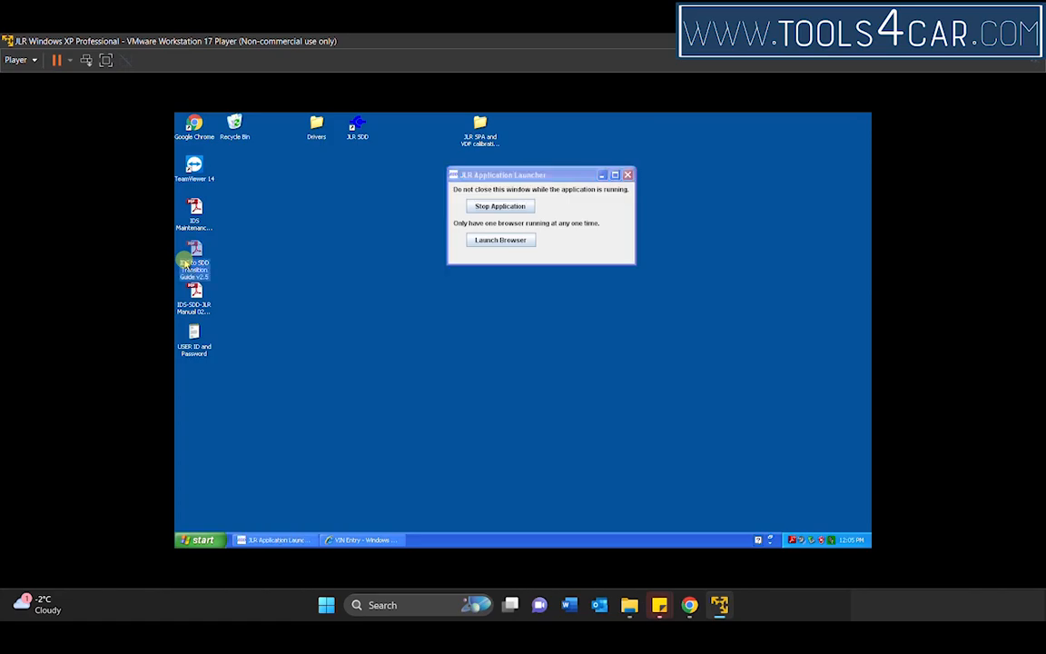
Step: Review the IDS Maintenance section under Maintenance and Support in the IDS-SDD-JLR Manual and close the manual
double_click(196, 299)
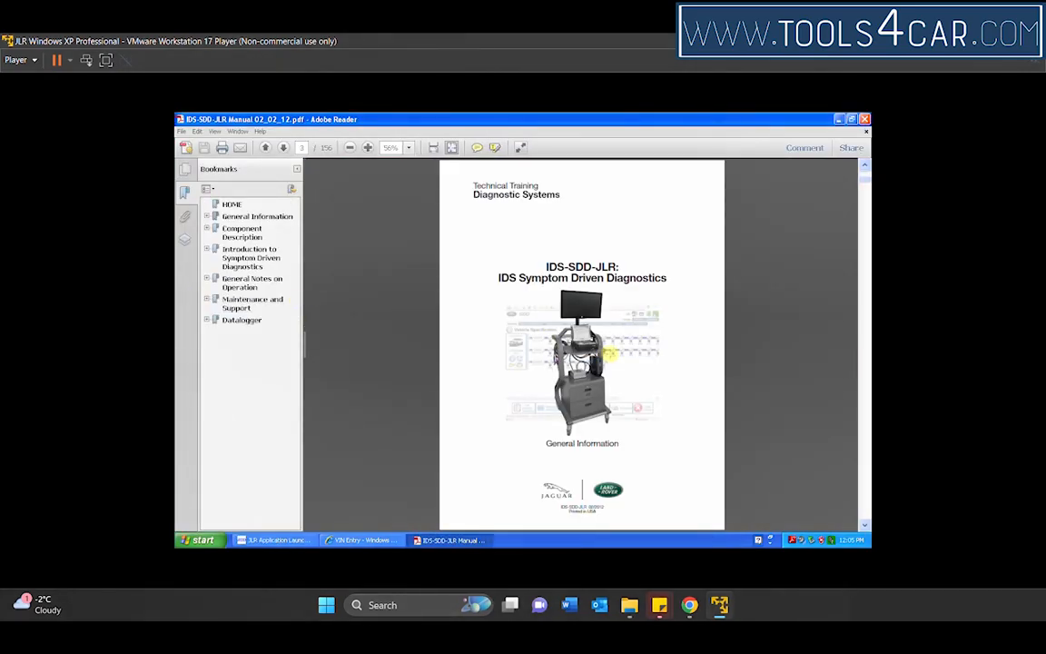
scroll(611, 355, down, 2)
click(207, 299)
click(257, 321)
click(254, 333)
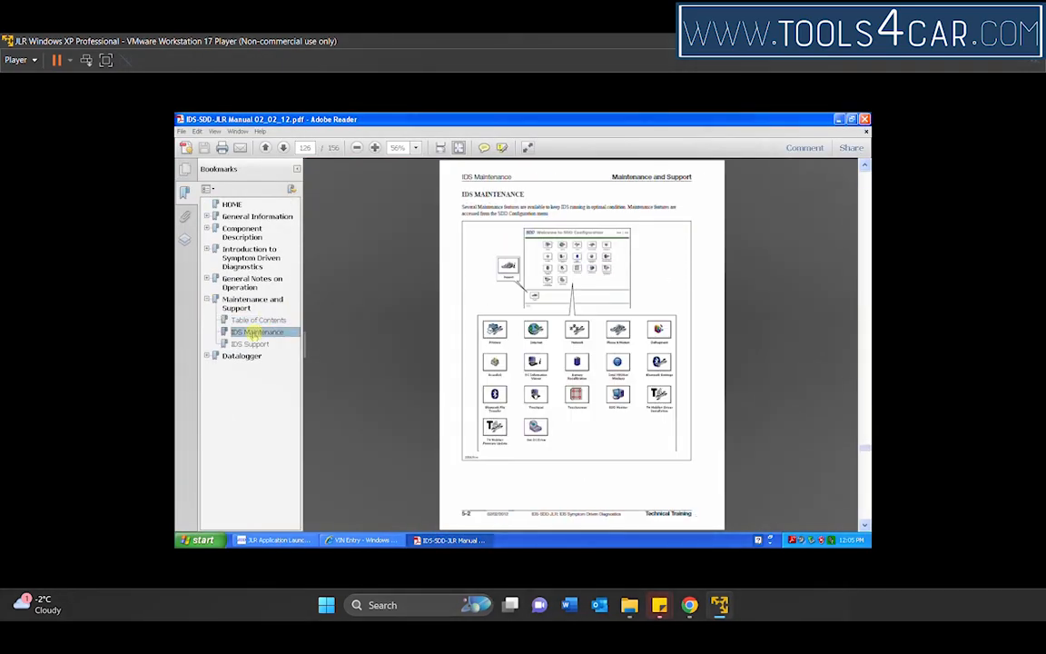
click(865, 119)
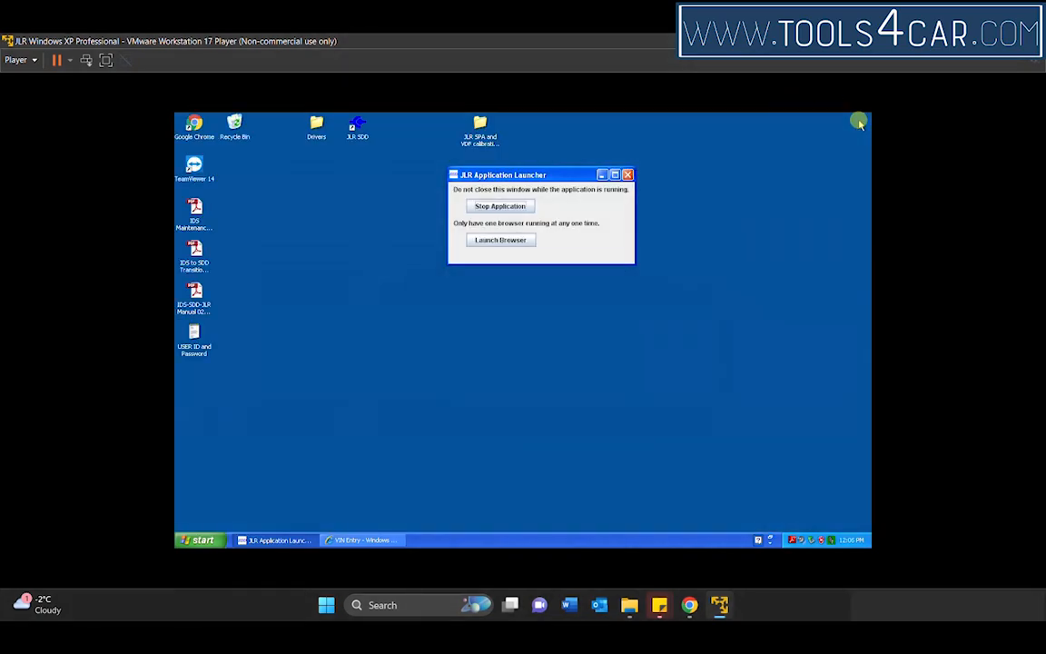
Step: Inspect the contents of the JLR SPA and VDF calibration files folder and the Drivers folder on the XP desktop
double_click(472, 126)
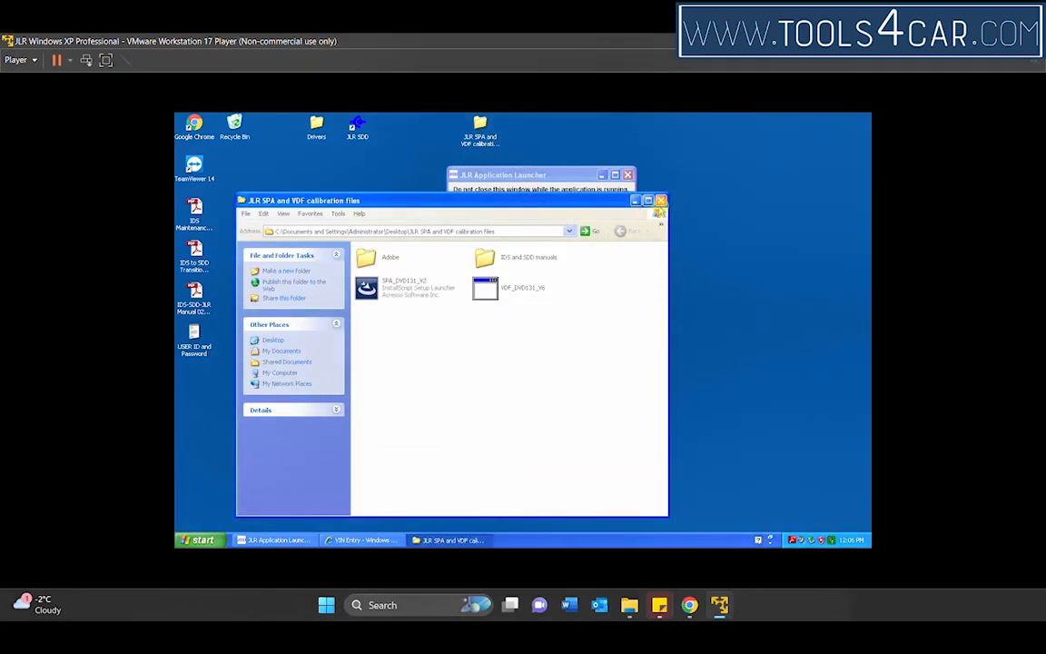
click(661, 200)
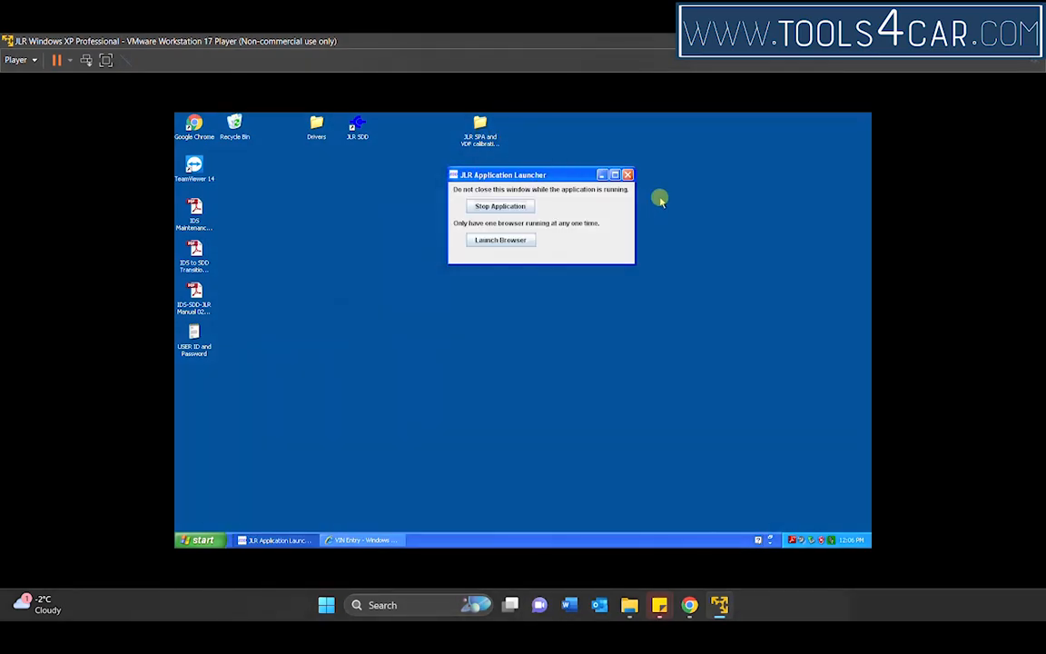
double_click(316, 127)
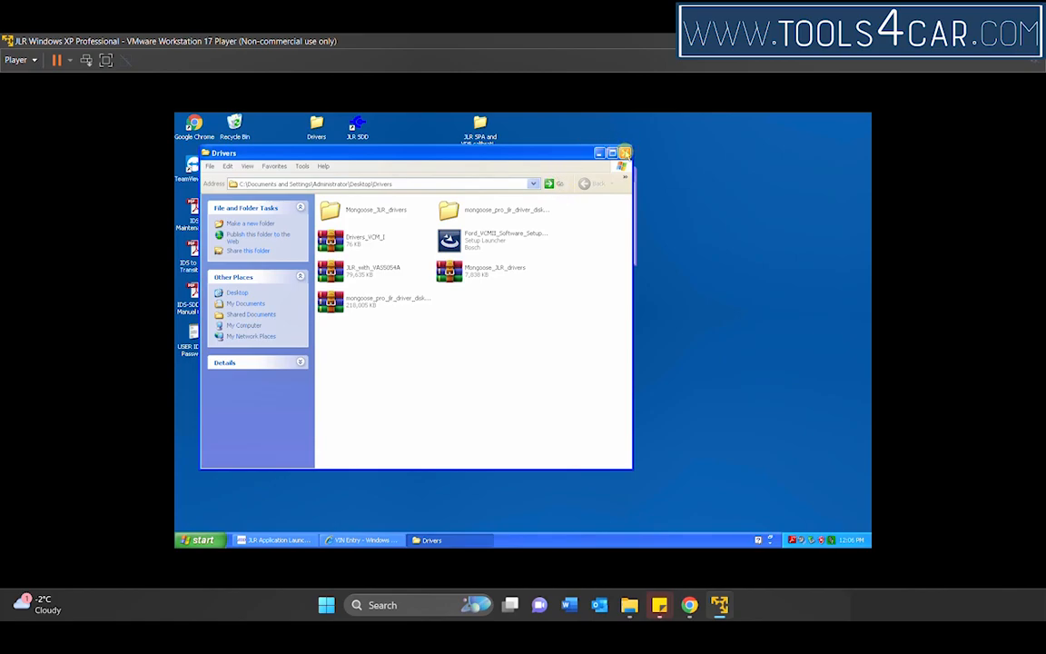
click(625, 153)
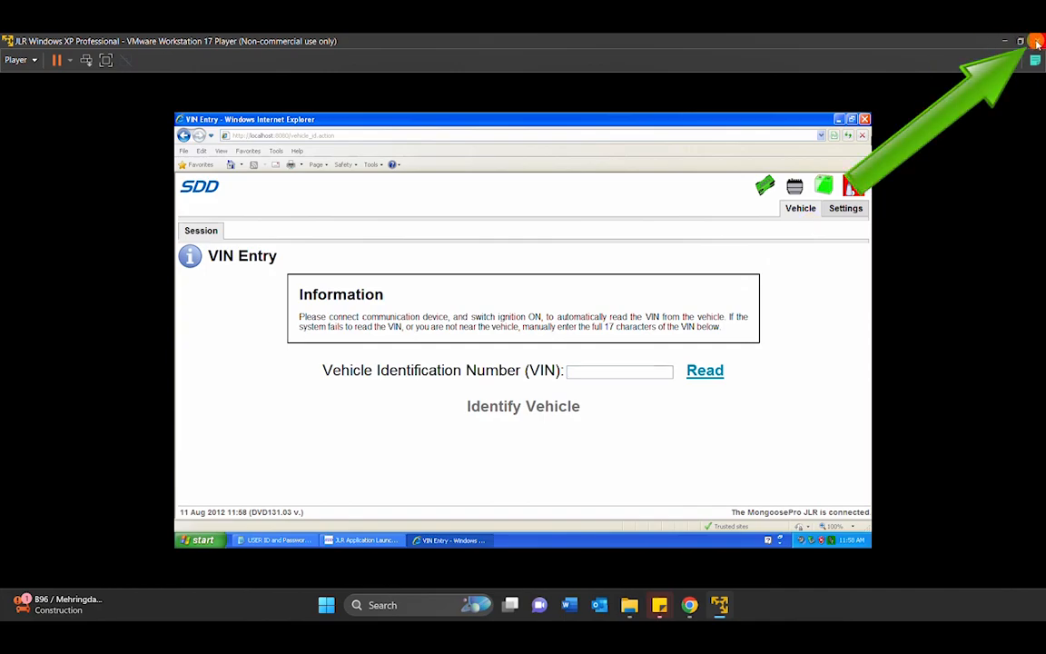
Step: Close the JLR Windows XP Professional virtual machine by suspending it
click(1038, 43)
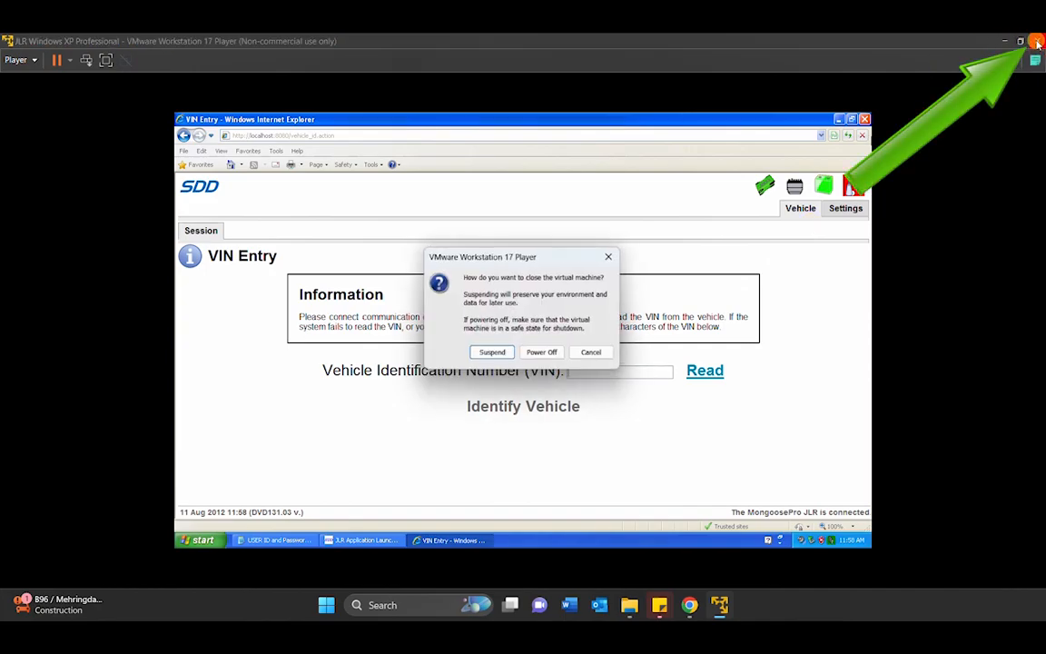
click(493, 354)
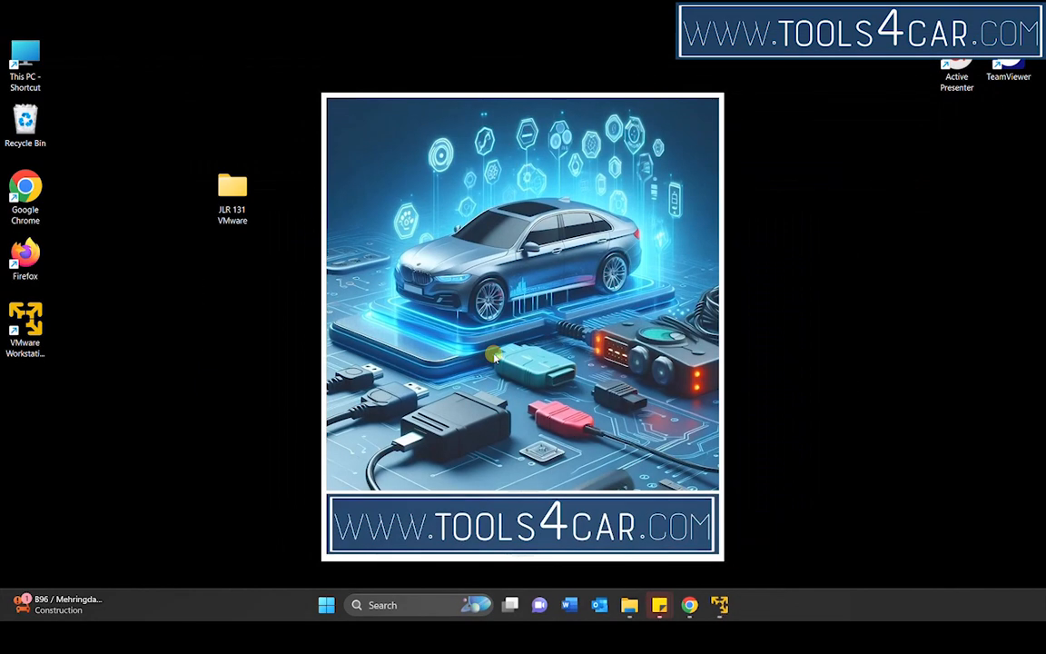
Step: Relaunch VMware Workstation 17 Player, resume the JLR Windows XP Professional virtual machine and maximize its window
click(28, 336)
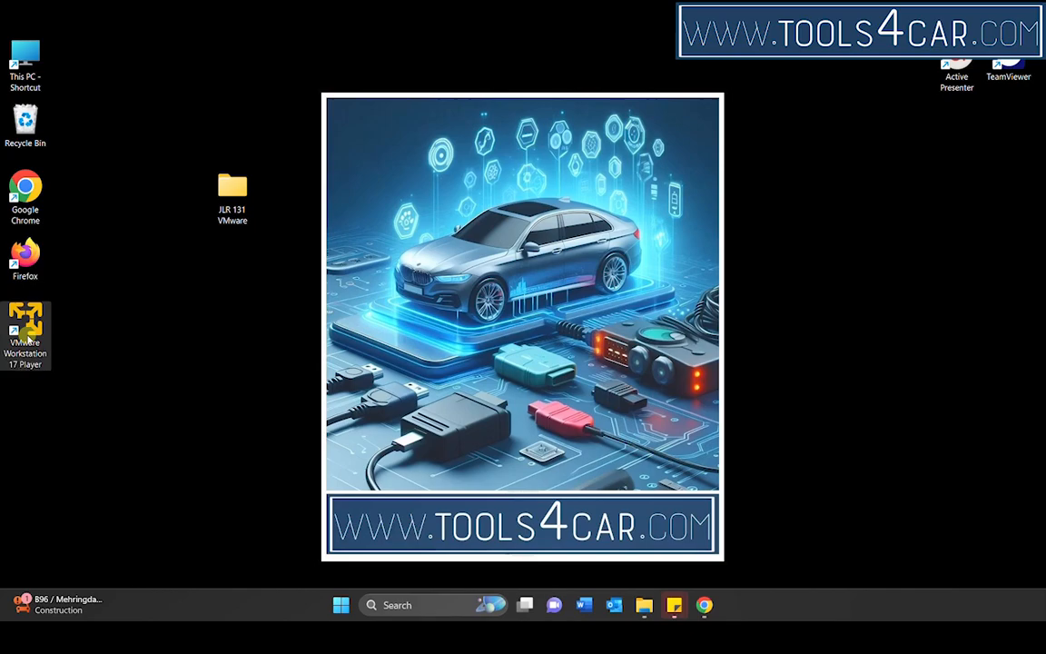
double_click(28, 336)
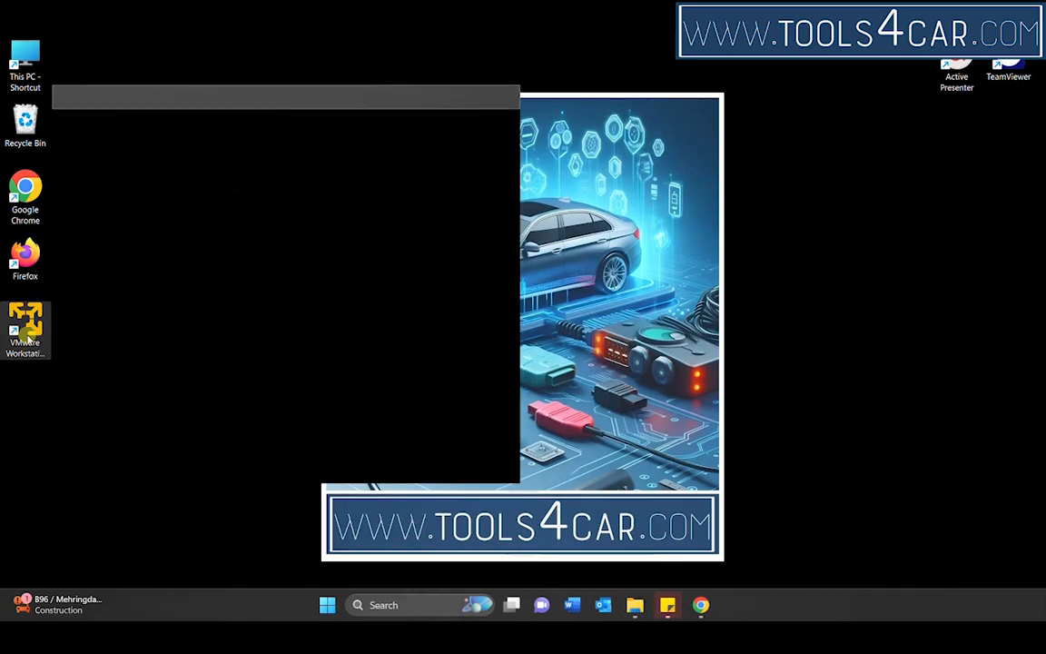
click(139, 173)
double_click(140, 173)
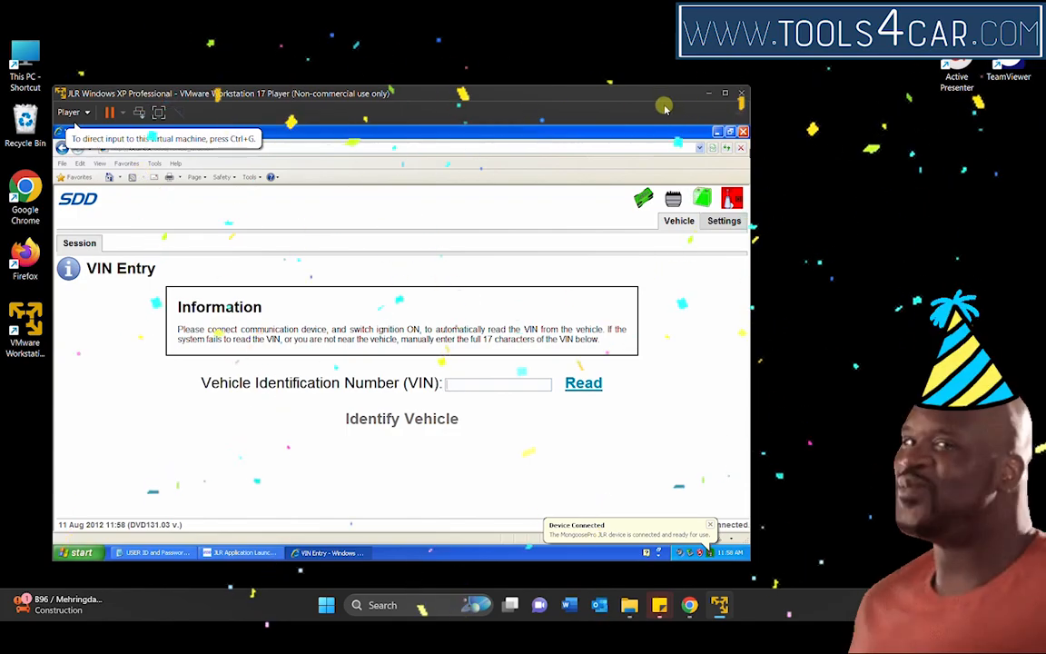
click(727, 94)
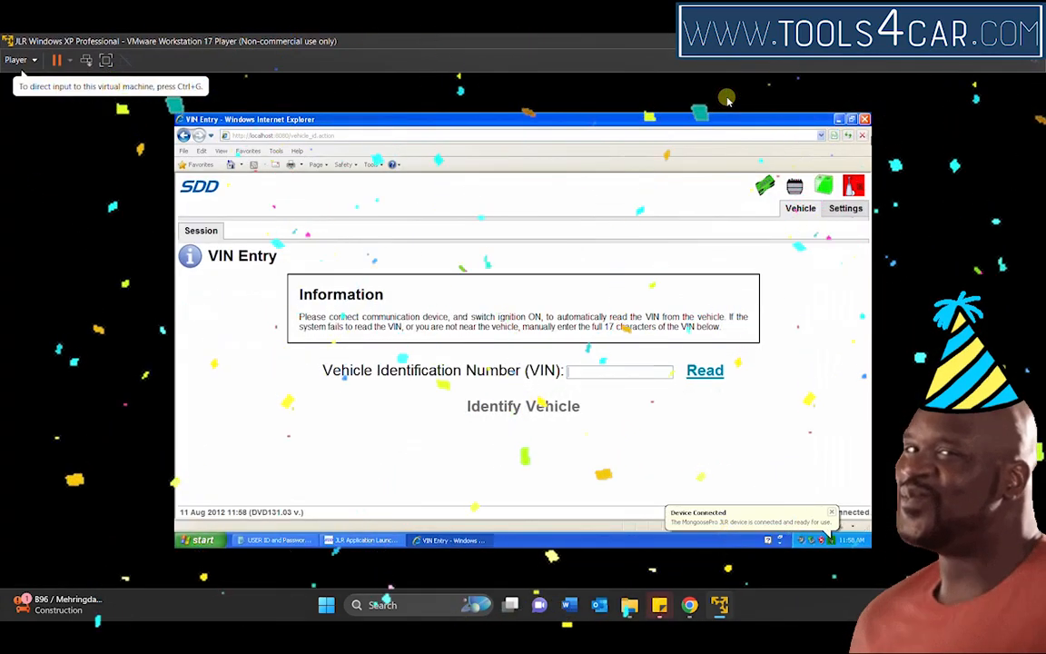